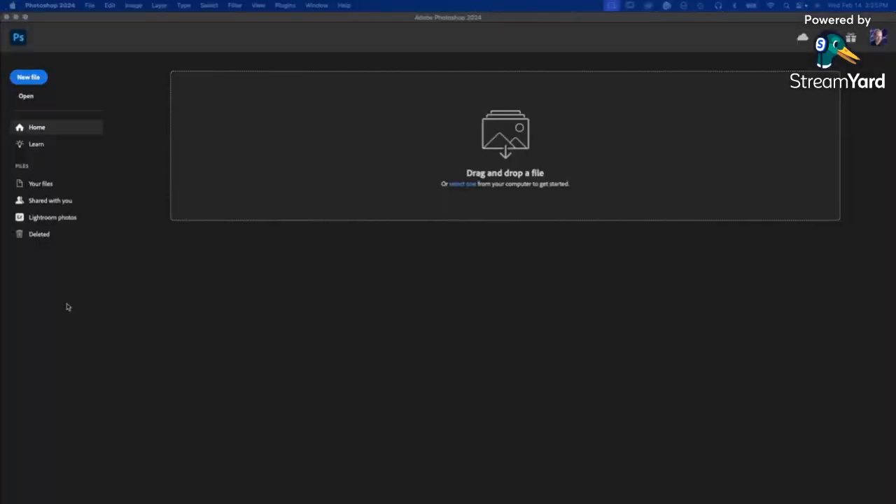
# Step: Reset the Photography workspace to its default layout
pyautogui.click(67, 306)
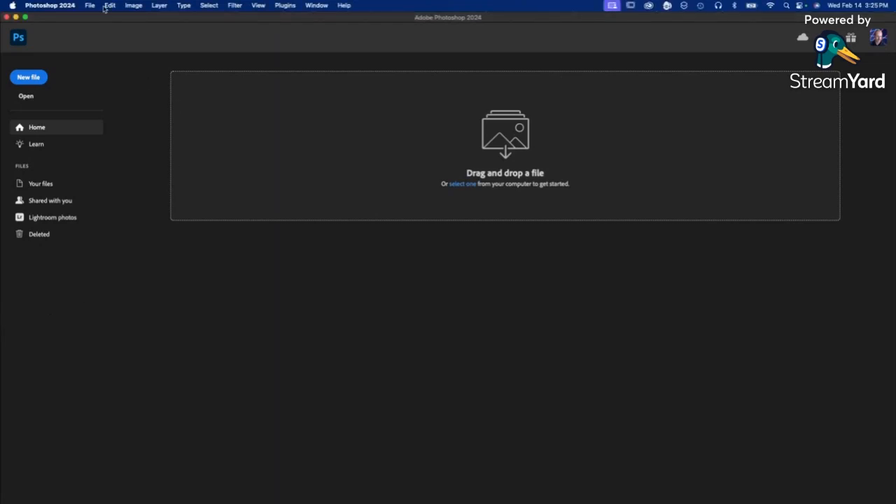
pyautogui.click(323, 5)
pyautogui.moveTo(326, 26)
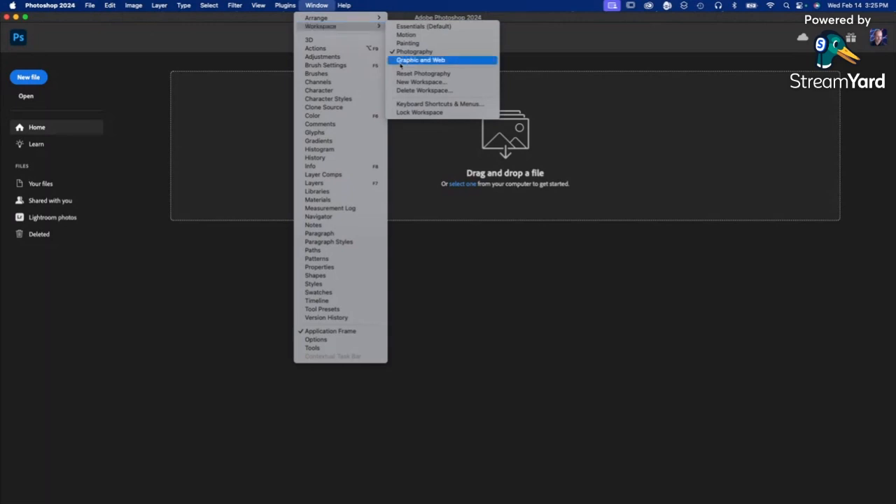
pyautogui.click(423, 74)
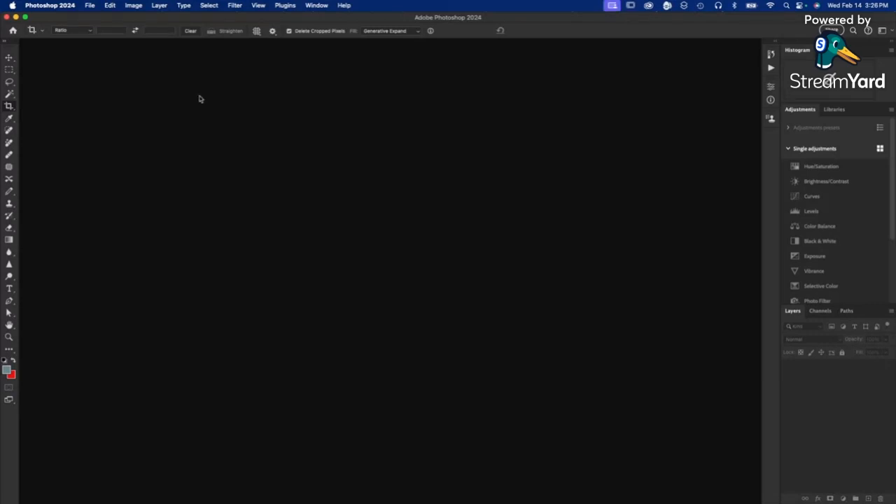
# Step: Open the image RedEye_Start.jpg
pyautogui.click(91, 6)
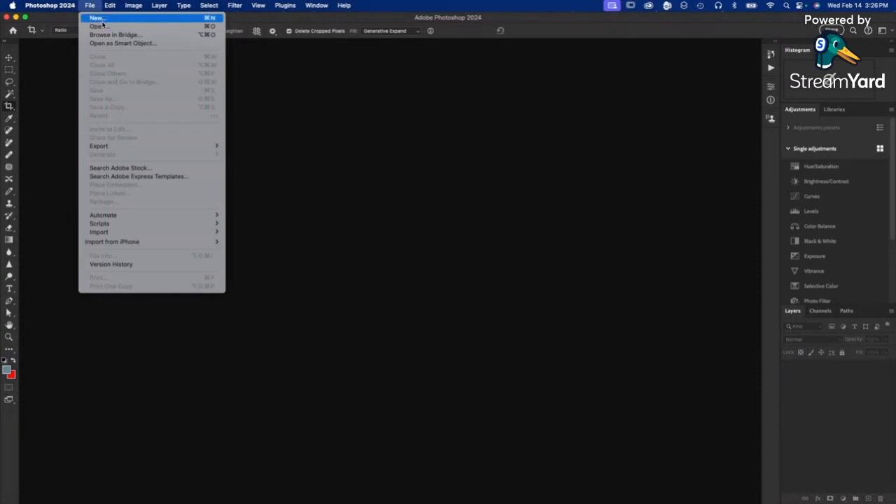
pyautogui.click(99, 26)
pyautogui.doubleClick(378, 199)
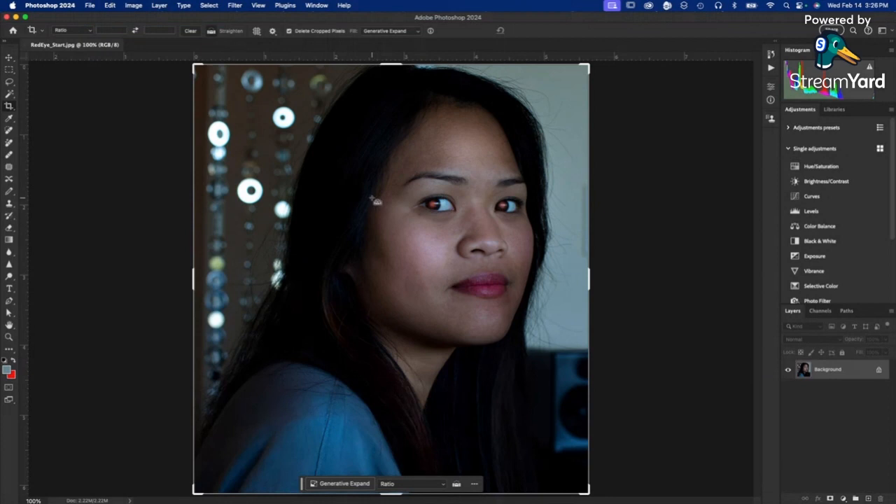
# Step: Enlarge the portrait to 200% around the eyes and activate the Red Eye tool
pyautogui.press('super+plus')
pyautogui.moveTo(449, 198); pyautogui.dragTo(297, 231)
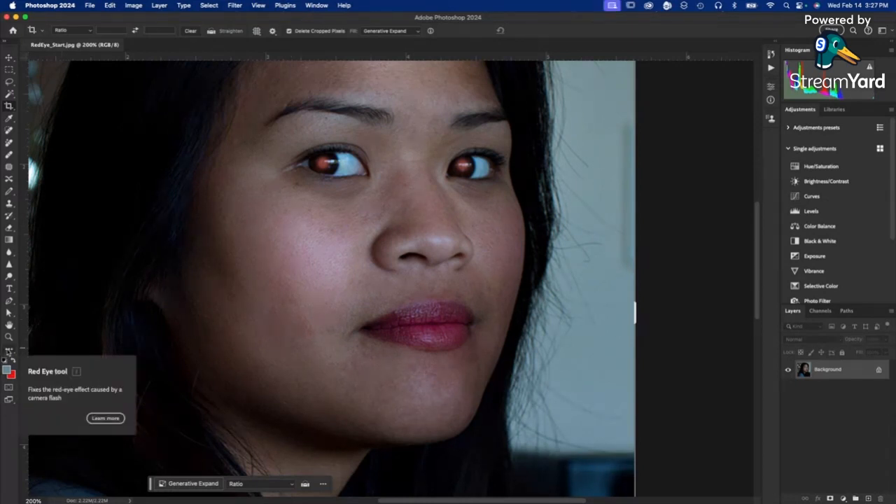
pyautogui.click(10, 352)
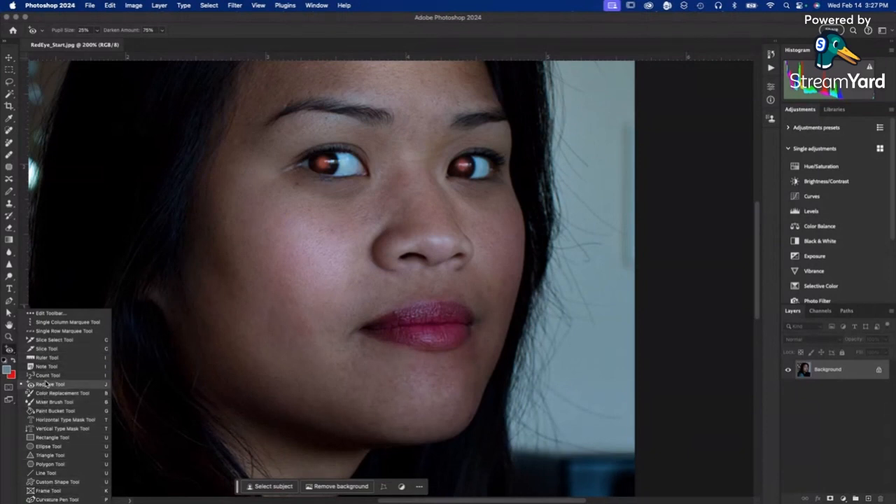
pyautogui.click(48, 384)
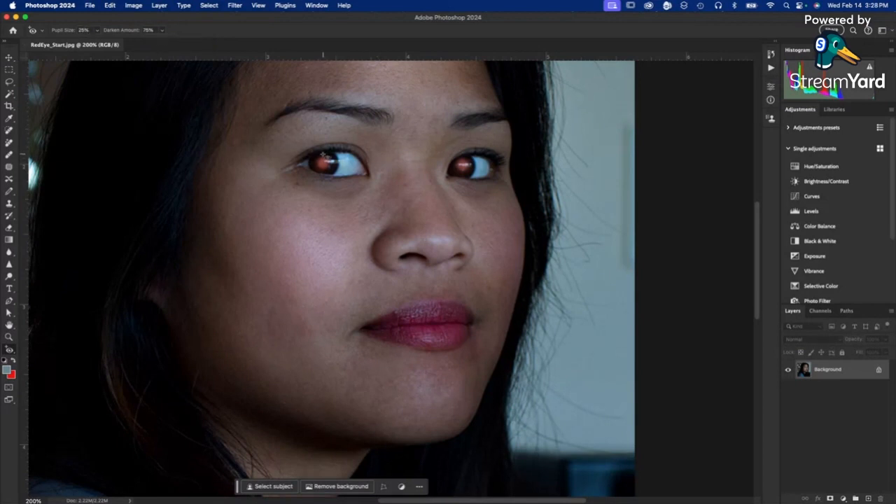
# Step: Try the Red Eye tool on each pupil with single-point corrections, and undo both corrections
pyautogui.click(323, 163)
pyautogui.click(462, 164)
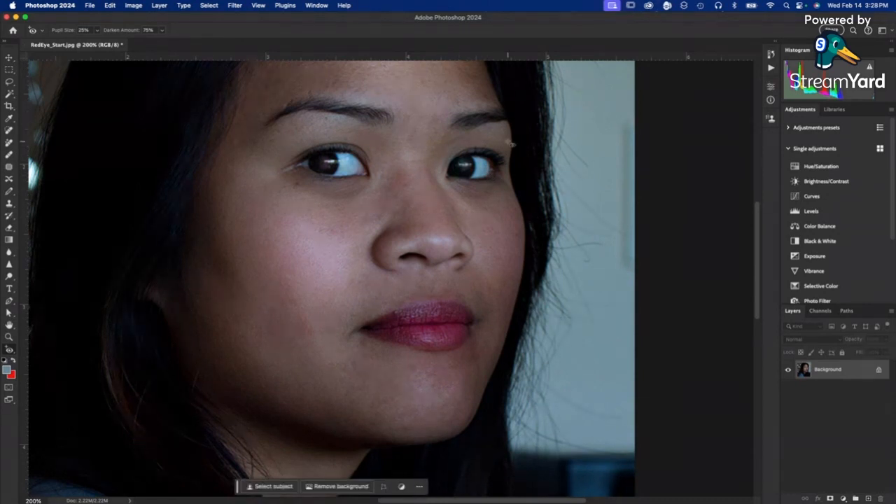
pyautogui.press('super+z')
pyautogui.press('super+z')
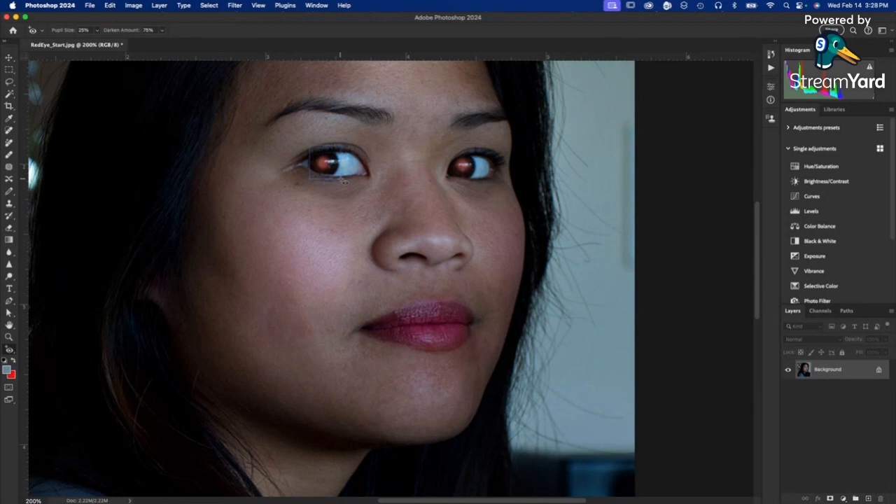
# Step: Remove the red eye from both pupils at 25% pupil size and 75% darken amount, and fit the image to the window
pyautogui.moveTo(344, 180); pyautogui.dragTo(344, 181)
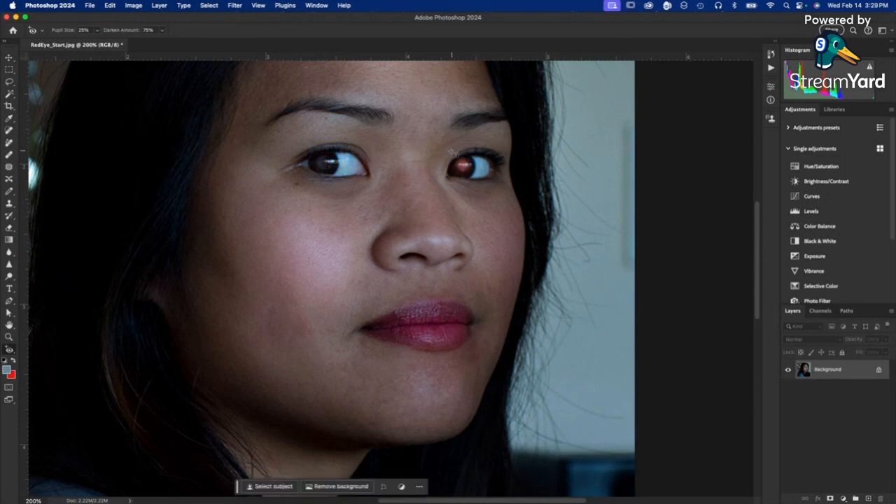
pyautogui.click(456, 165)
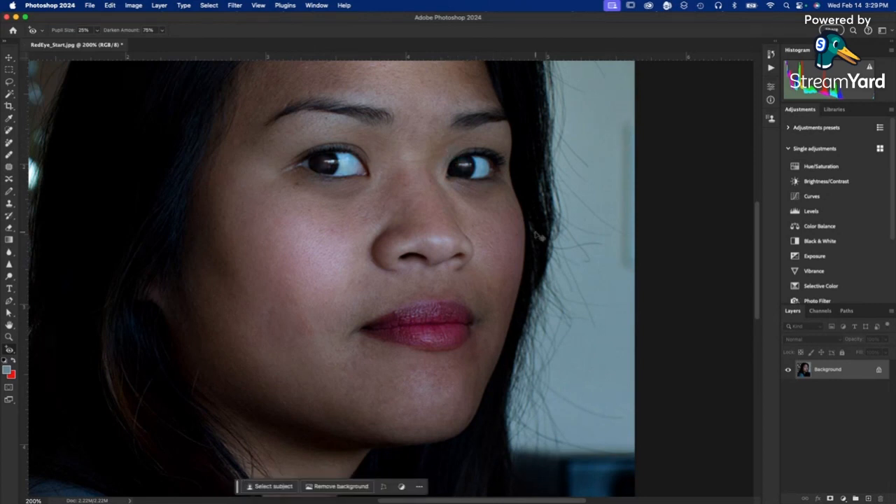
pyautogui.press('super+0')
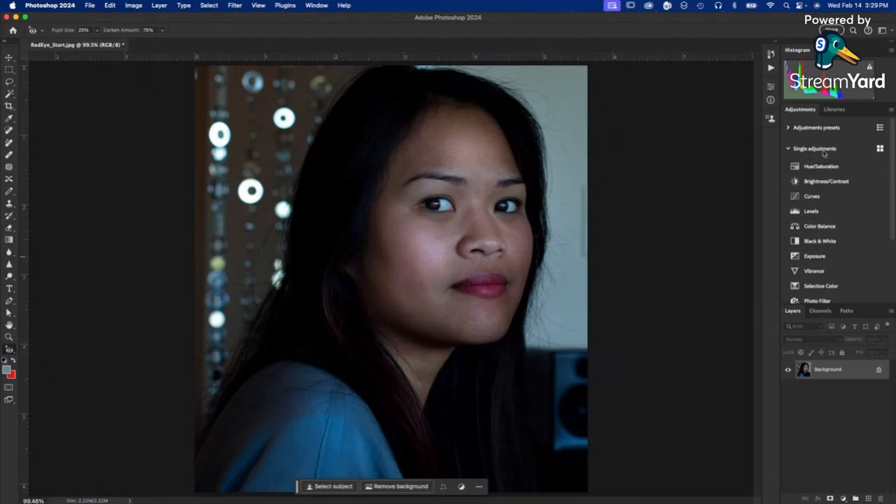
# Step: Add a Curves adjustment layer above the Background, trying its Auto correction and resetting the curve
pyautogui.click(812, 199)
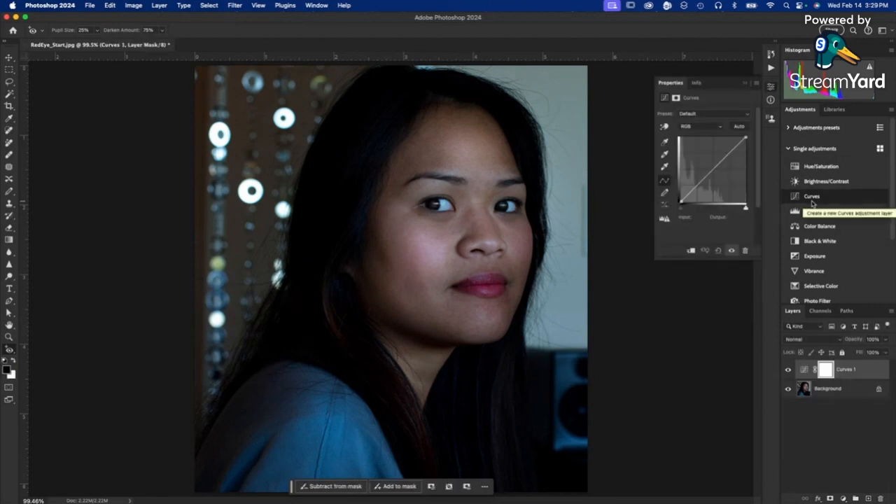
pyautogui.click(739, 127)
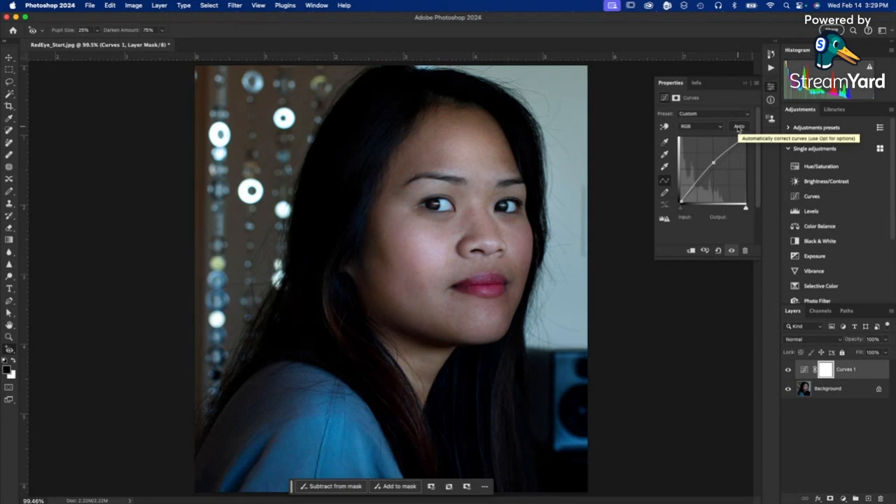
pyautogui.click(717, 250)
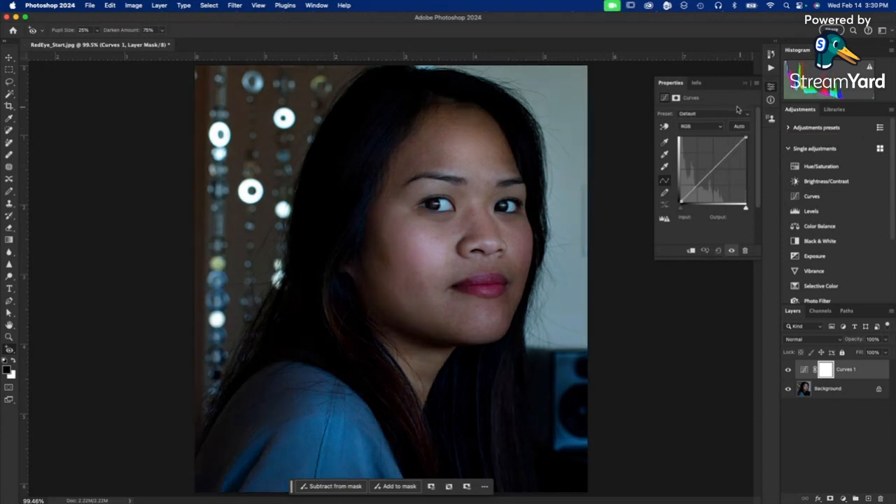
# Step: Try the Darker (RGB) and Lighter (RGB) curve presets with the midpoint raised to about output 179, and reset the curve
pyautogui.click(717, 115)
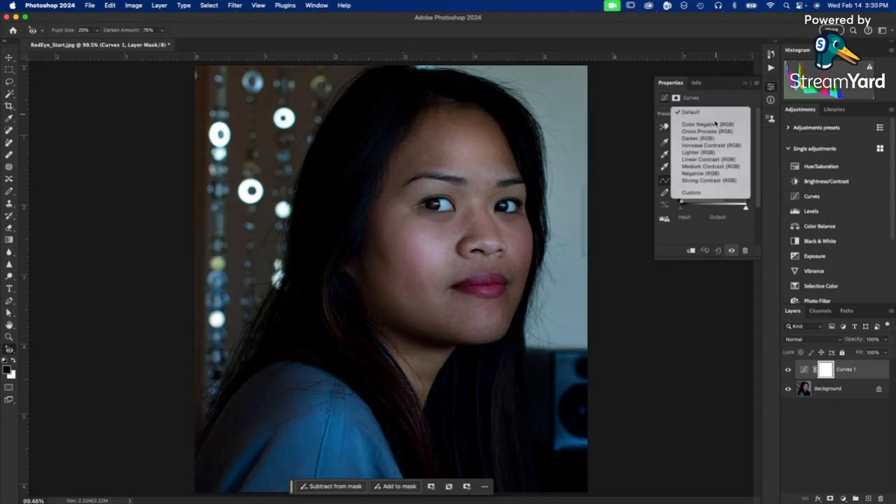
pyautogui.click(707, 139)
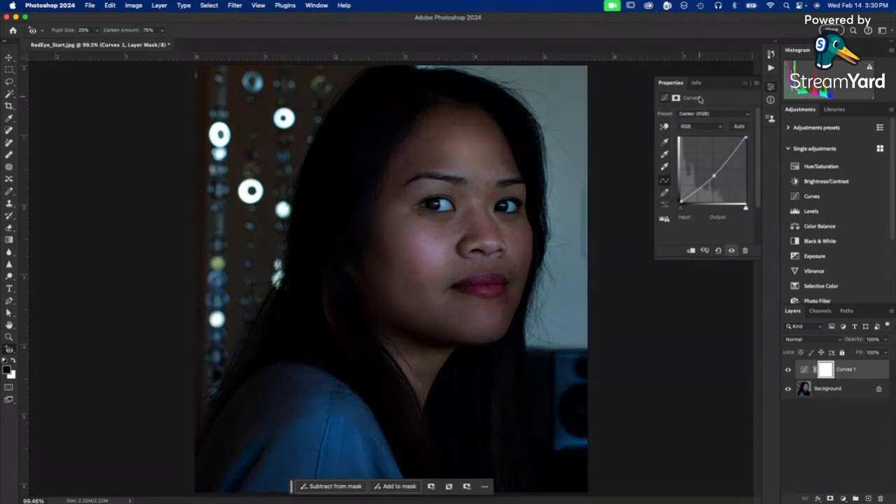
pyautogui.click(696, 115)
pyautogui.click(698, 127)
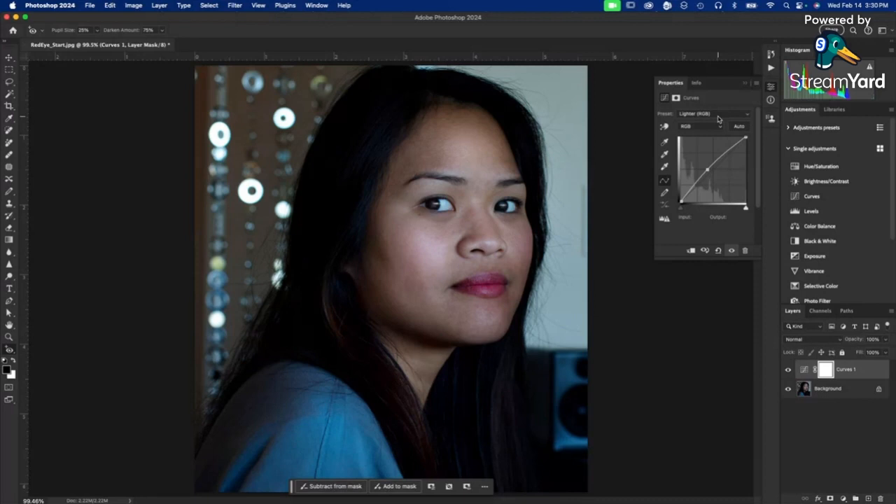
pyautogui.moveTo(708, 169); pyautogui.dragTo(714, 155)
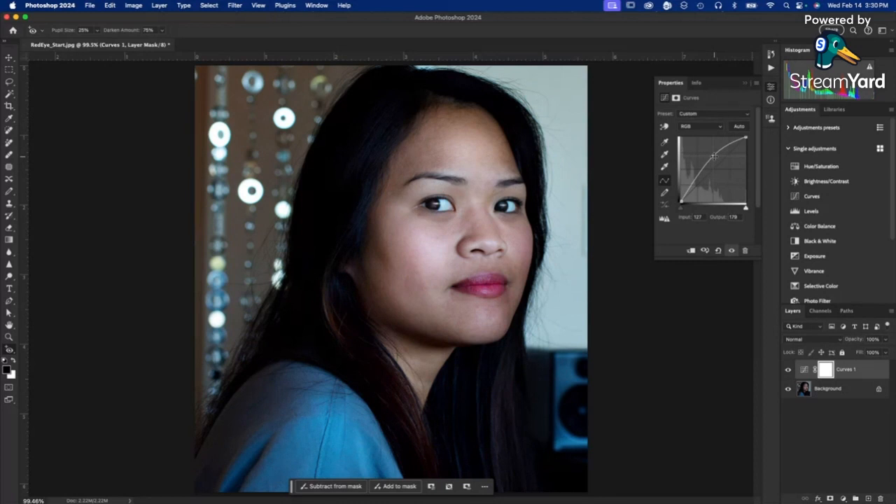
pyautogui.click(718, 251)
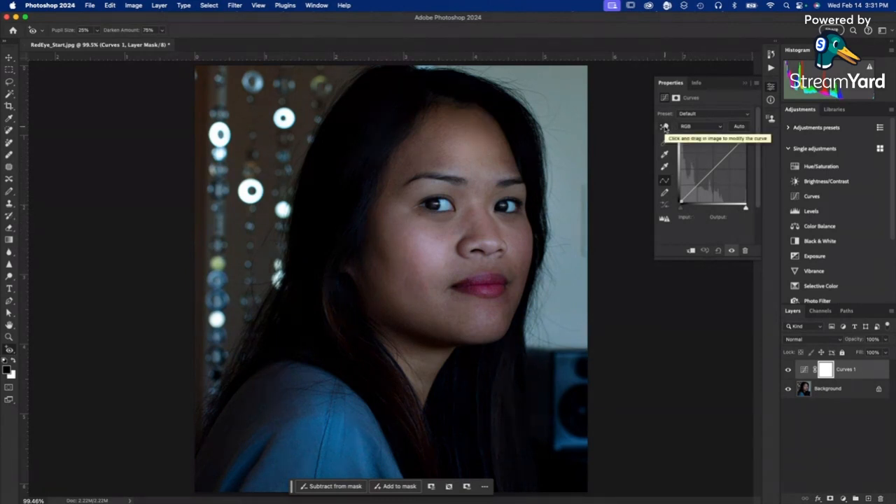
# Step: Brighten the midtones with the Curves on-image adjustment sampled on the forehead, raising input 107 to output about 172
pyautogui.click(664, 127)
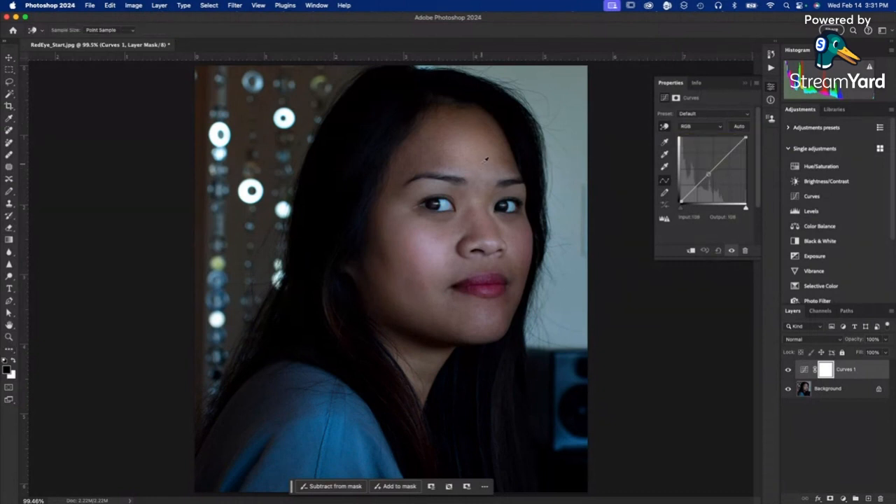
pyautogui.click(486, 161)
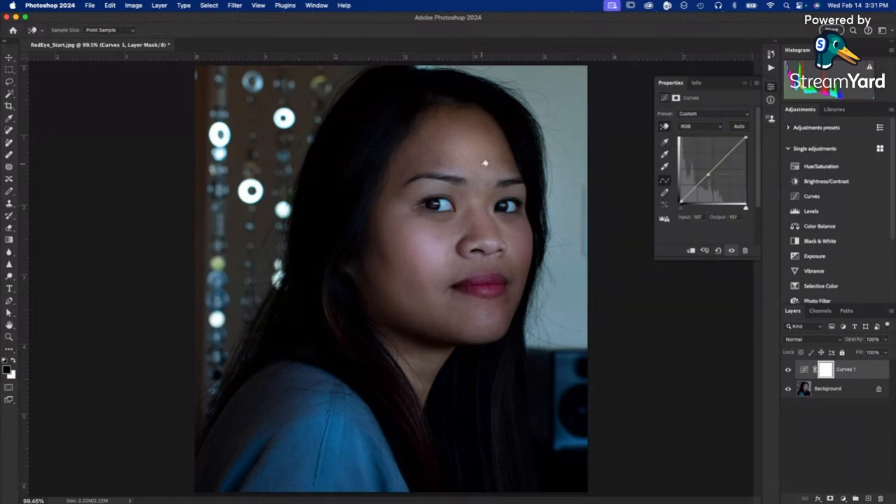
pyautogui.moveTo(485, 163); pyautogui.dragTo(487, 145)
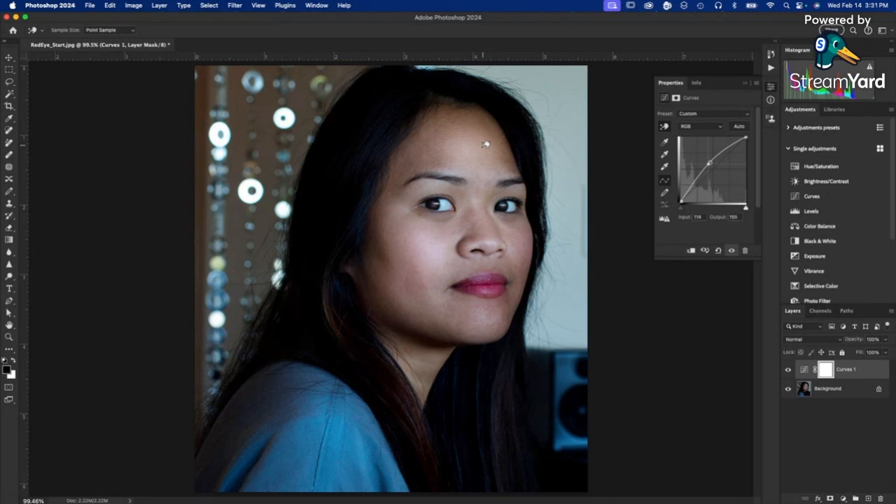
pyautogui.moveTo(486, 145)
pyautogui.mouseDown()
pyautogui.moveTo(486, 132)
pyautogui.moveTo(488, 167)
pyautogui.moveTo(488, 128)
pyautogui.mouseUp()
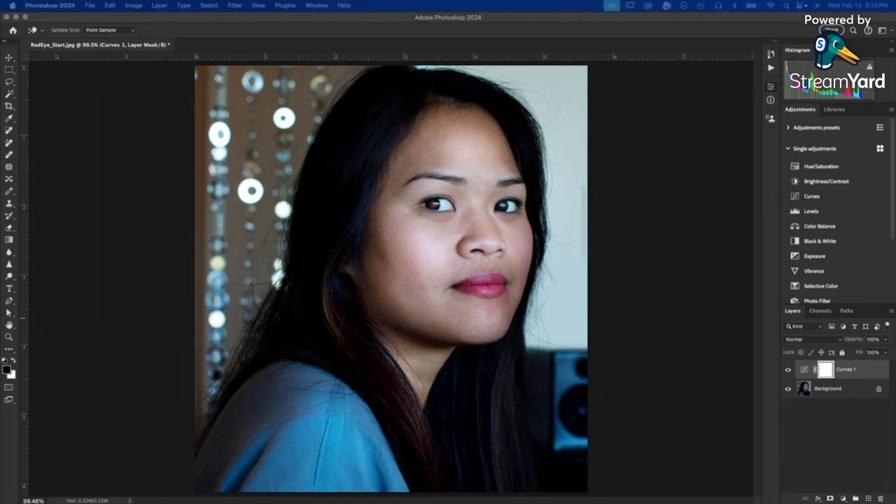
# Step: Flatten the Curves adjustment layer and the Background into one layer
pyautogui.click(595, 292)
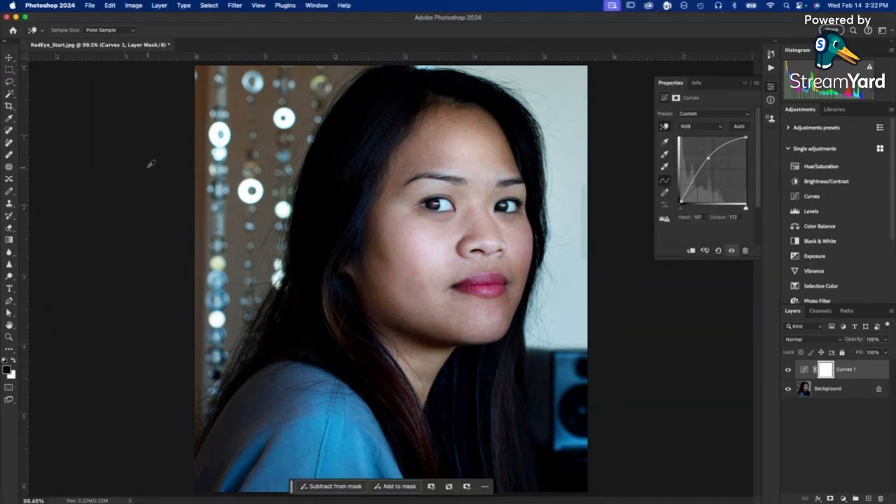
pyautogui.click(159, 6)
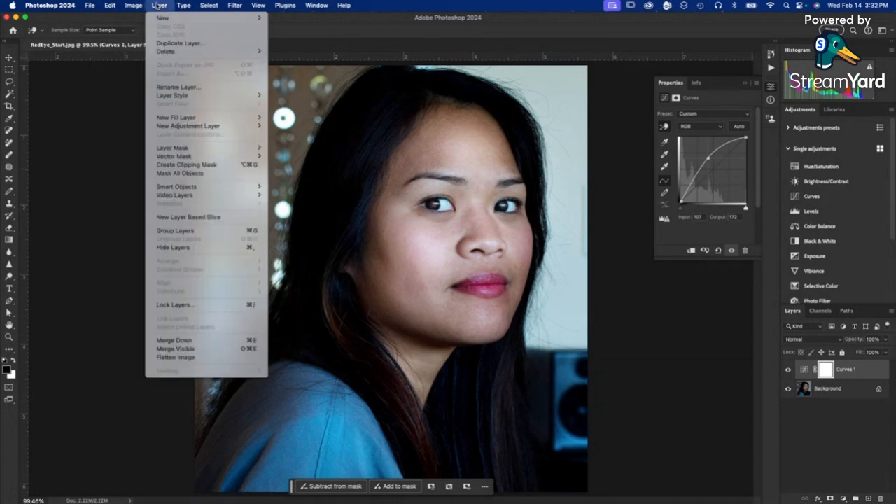
pyautogui.click(217, 359)
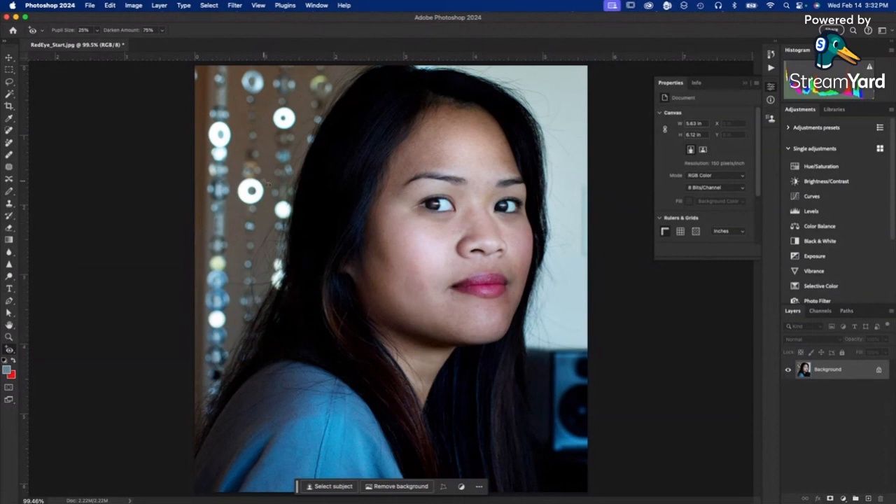
# Step: Open the Liquify filter on the portrait and choose Face #1 for the face-aware adjustments
pyautogui.click(234, 5)
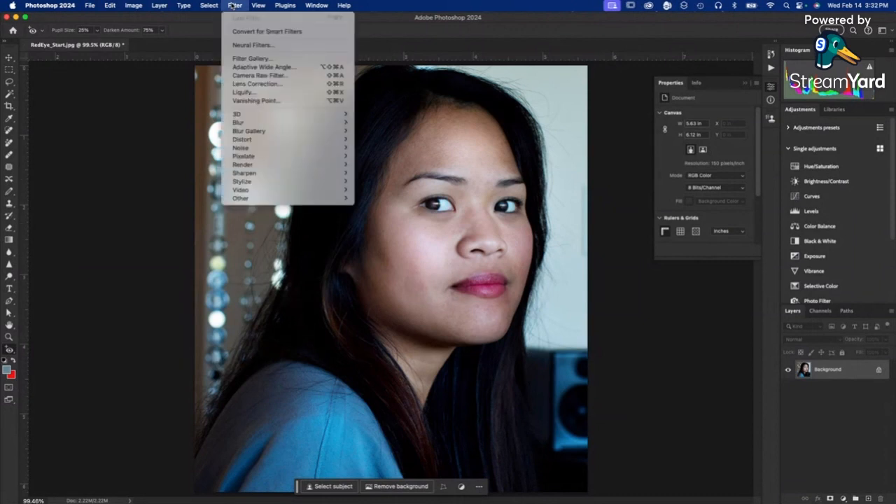
pyautogui.click(251, 94)
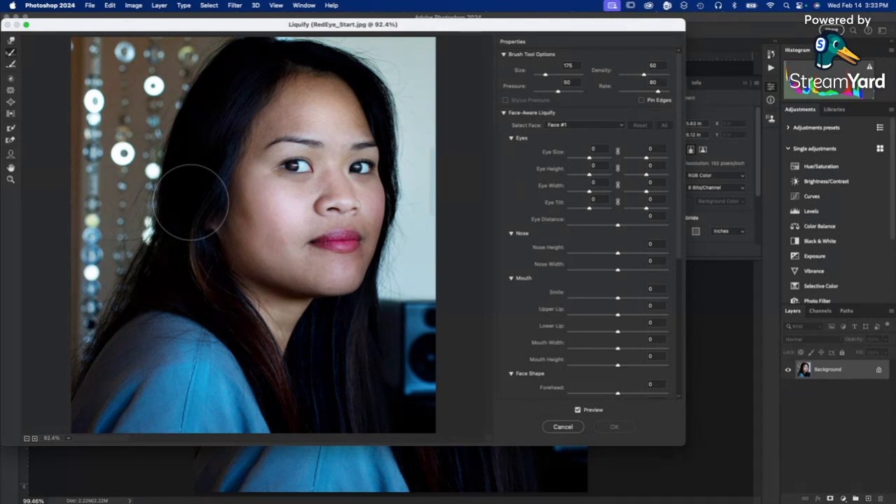
pyautogui.click(575, 126)
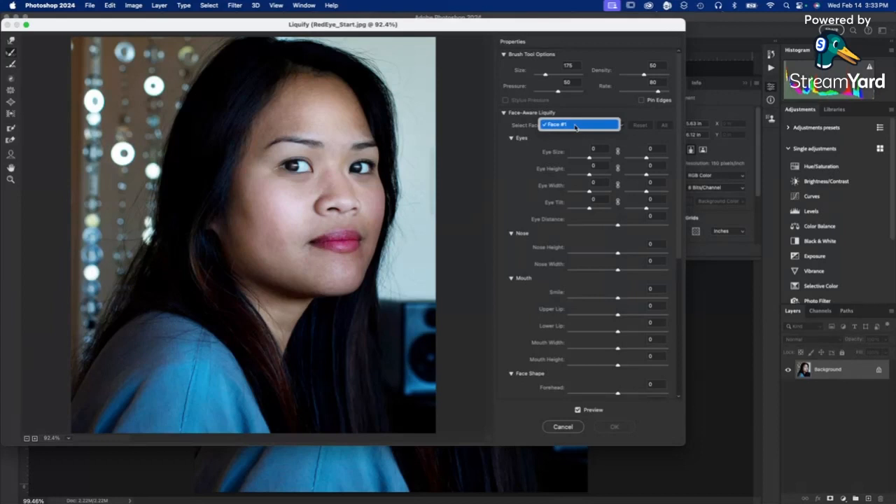
pyautogui.click(576, 126)
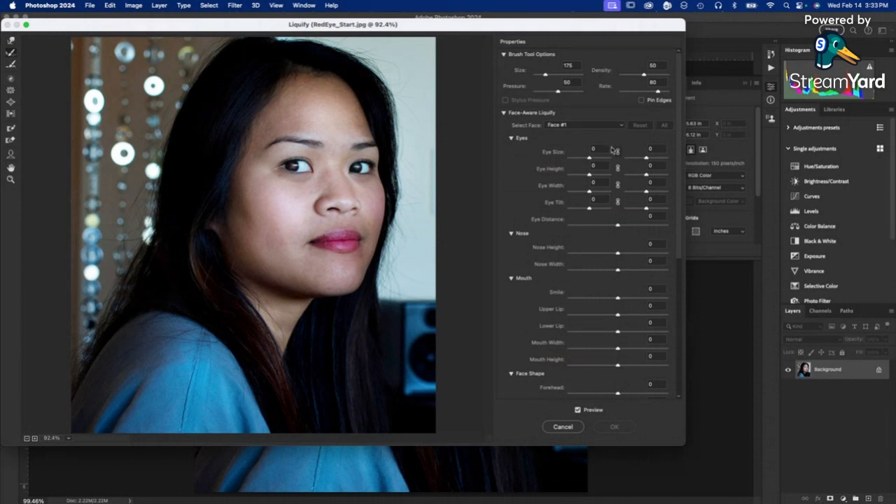
# Step: Set the linked Eye Size to 30 for both eyes
pyautogui.moveTo(601, 148); pyautogui.dragTo(565, 150)
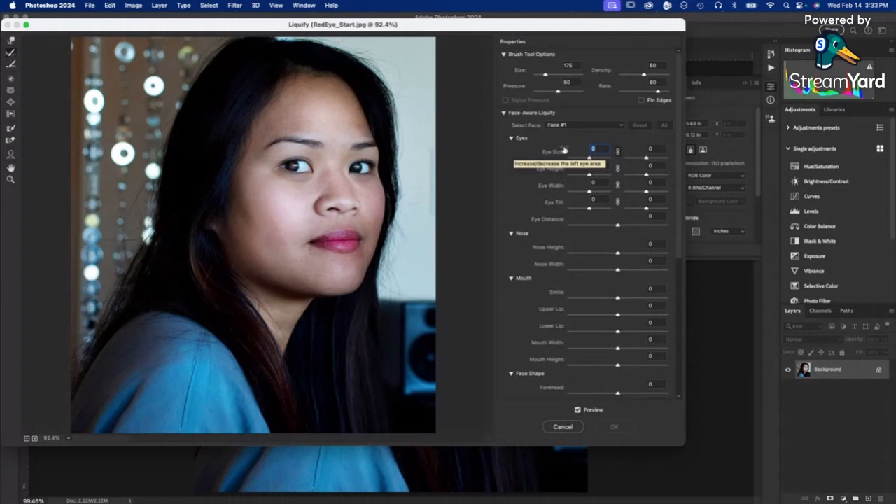
pyautogui.write('30')
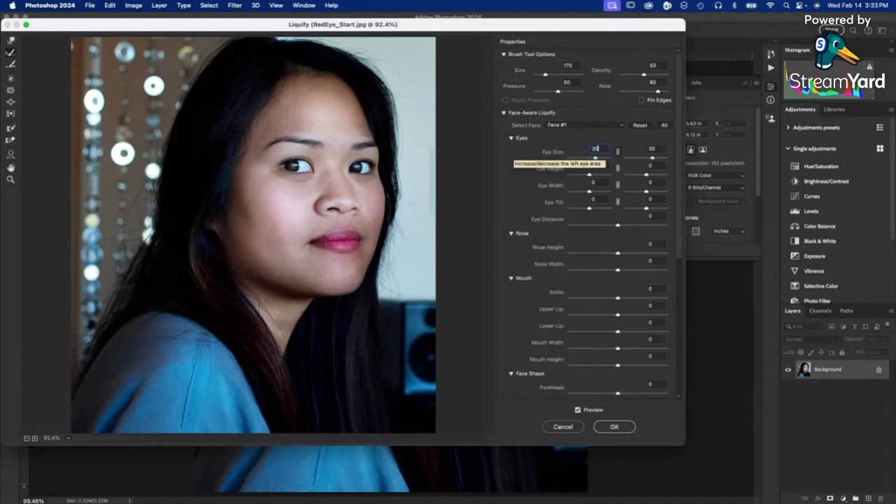
pyautogui.press('Tab')
pyautogui.press('Tab')
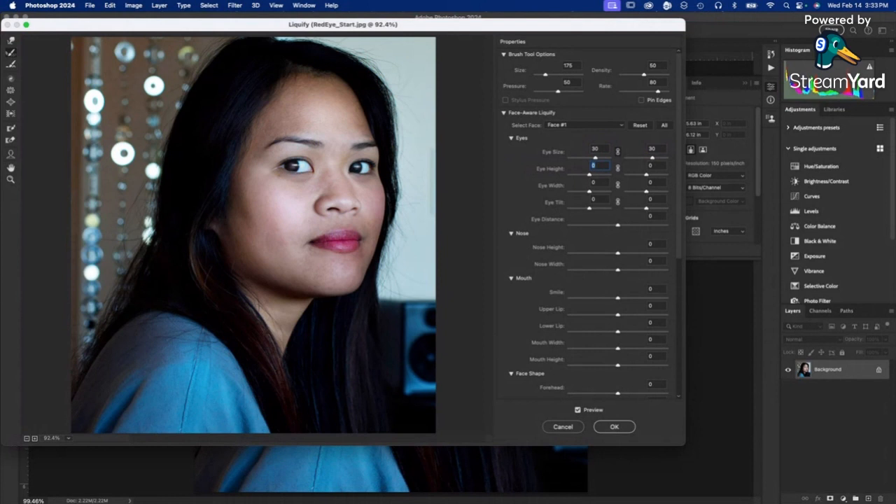
# Step: Set the linked Eye Height to 10 for both eyes and compare the face with and without the preview
pyautogui.write('10')
pyautogui.press('Tab')
pyautogui.click(579, 411)
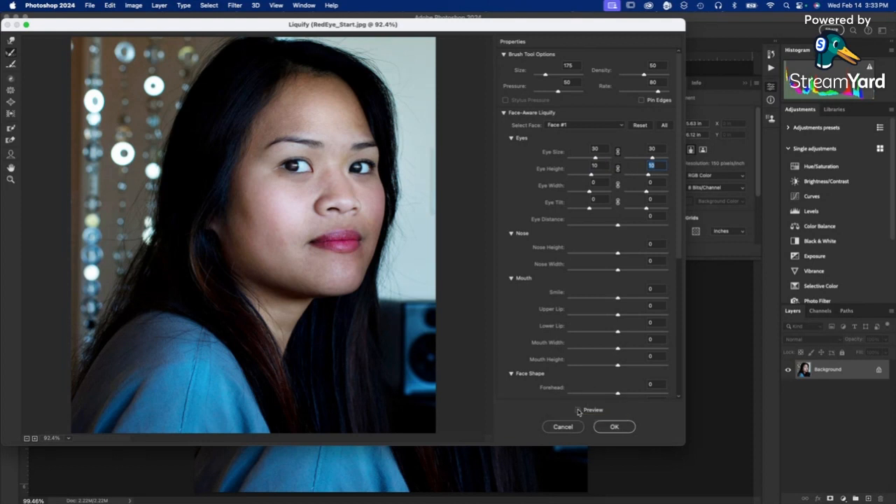
pyautogui.click(578, 411)
pyautogui.click(578, 410)
pyautogui.click(578, 410)
# Step: Curve the mouth by setting its Smile value to 40
pyautogui.scroll(-10, 547, 280)
pyautogui.scroll(5, 536, 231)
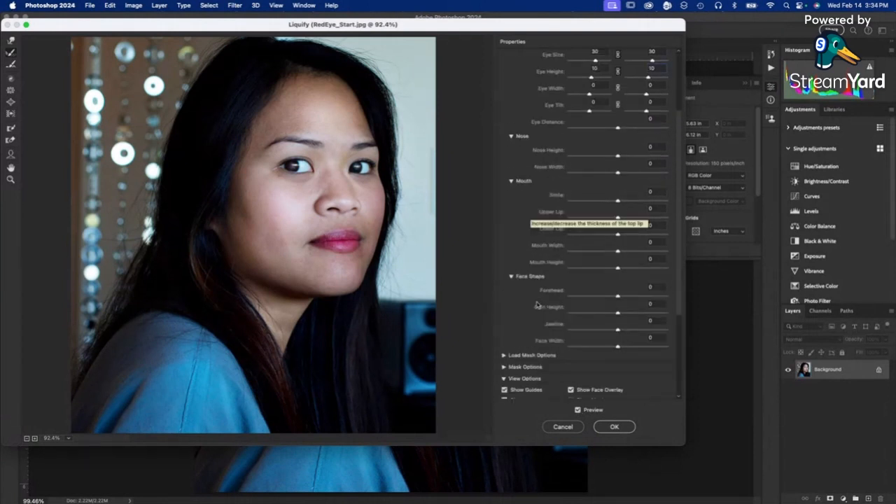
pyautogui.doubleClick(655, 192)
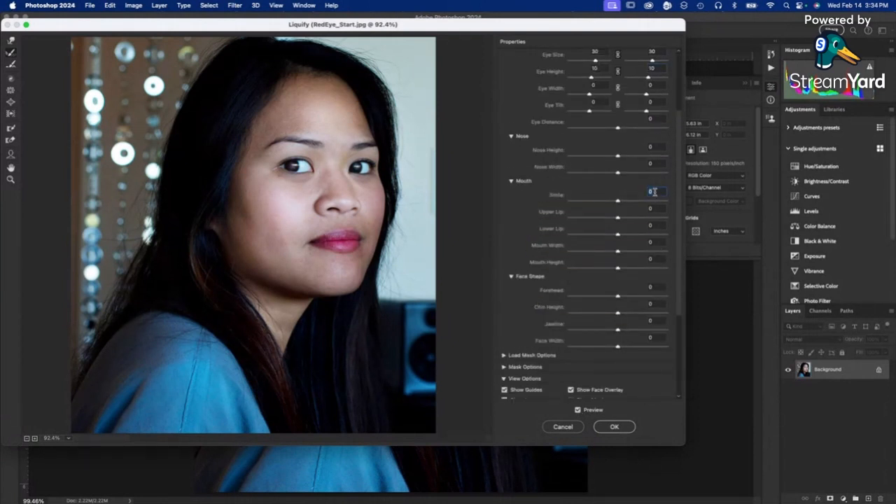
pyautogui.write('10')
pyautogui.press('Return')
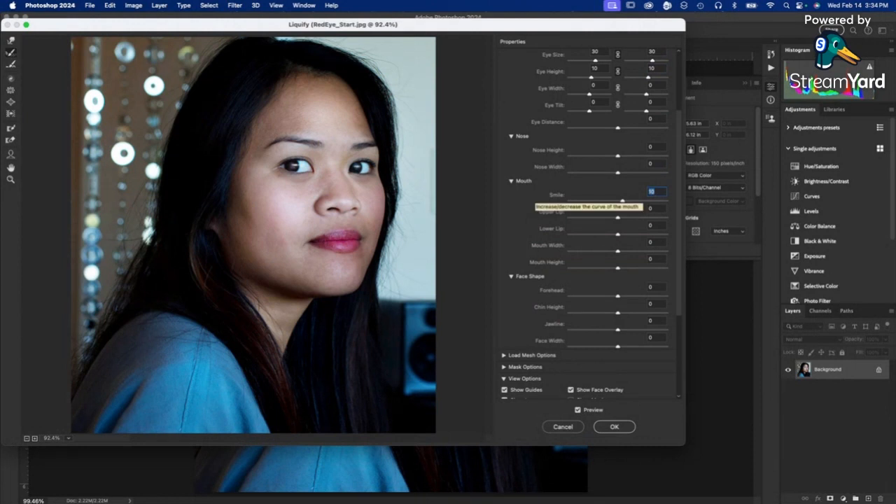
pyautogui.write('40')
pyautogui.press('Return')
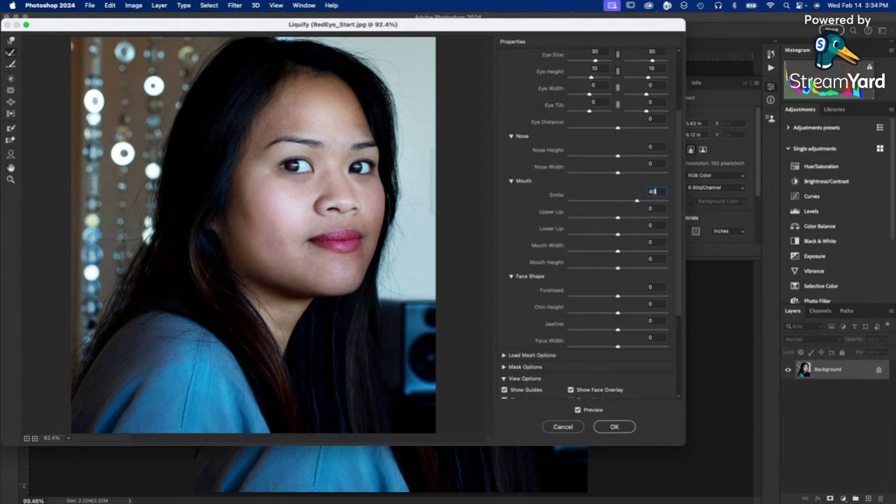
# Step: Set the Mouth Height to 20
pyautogui.press('Tab')
pyautogui.press('Tab')
pyautogui.press('Tab')
pyautogui.press('Tab')
pyautogui.write('20')
# Step: Set the face shape's Jawline to 40 and Face Width to 60, then compare the portrait before and after
pyautogui.press('Tab')
pyautogui.press('Tab')
pyautogui.press('Tab')
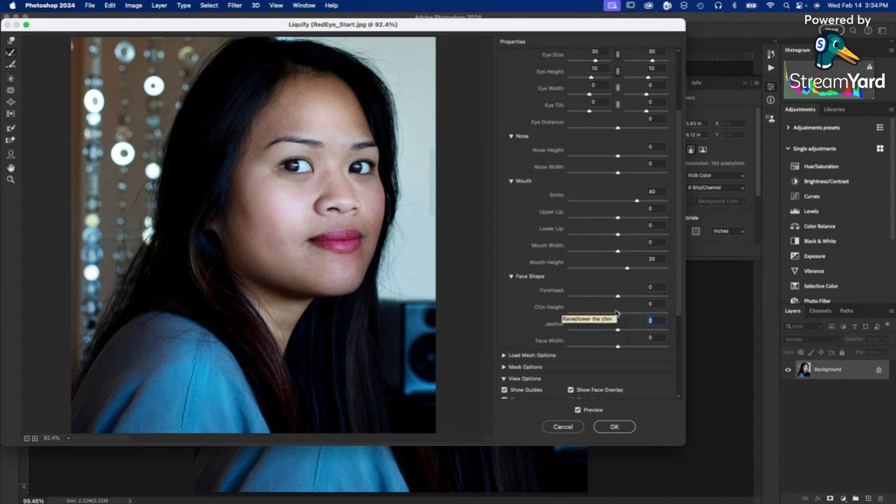
pyautogui.write('40')
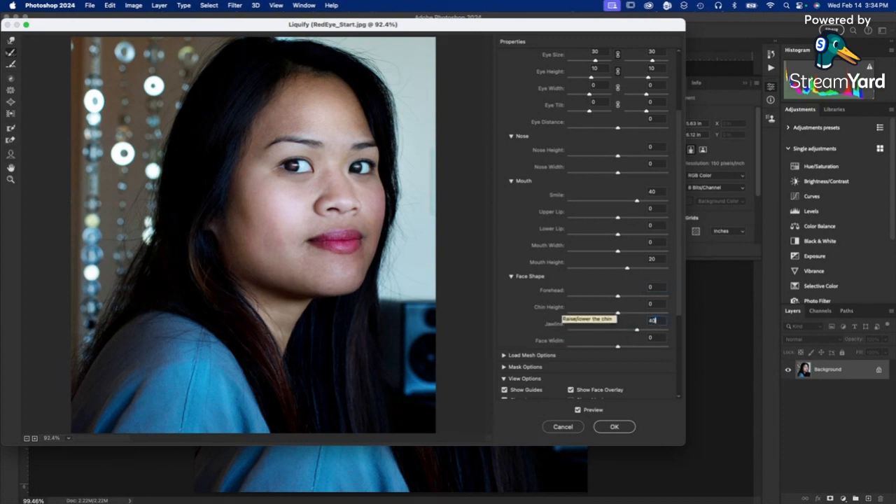
pyautogui.press('Tab')
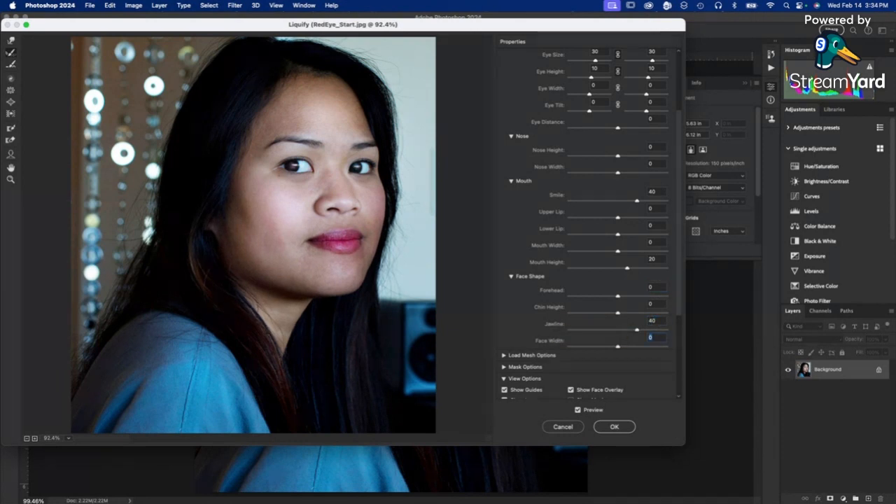
pyautogui.write('60')
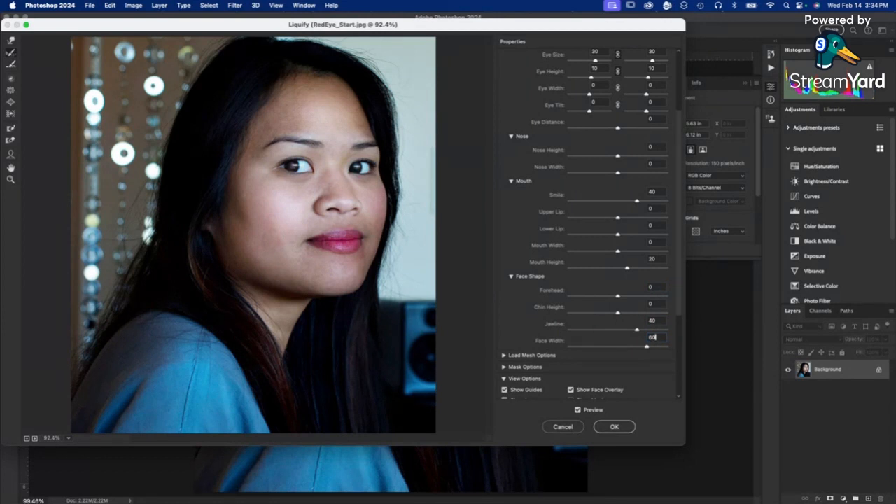
pyautogui.click(579, 410)
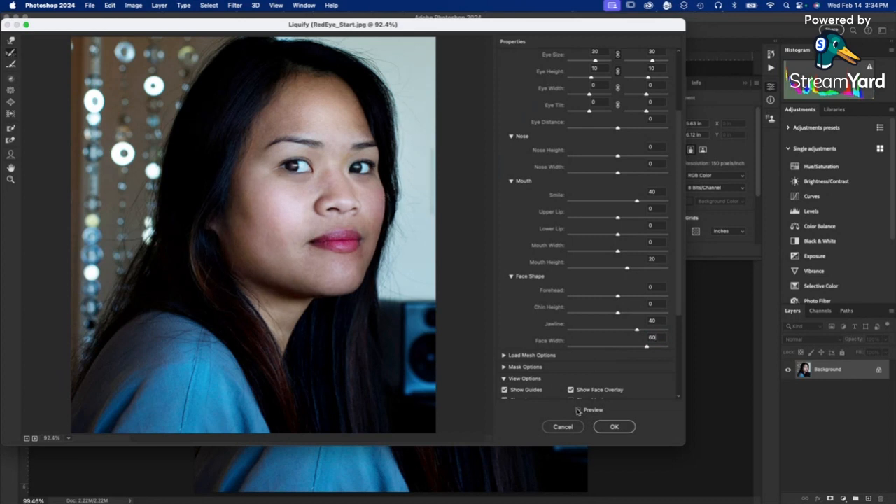
pyautogui.click(579, 410)
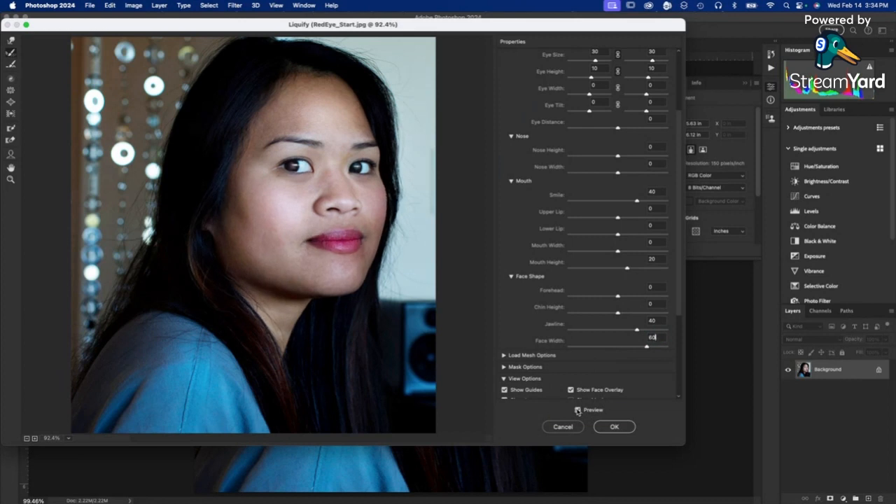
pyautogui.click(578, 410)
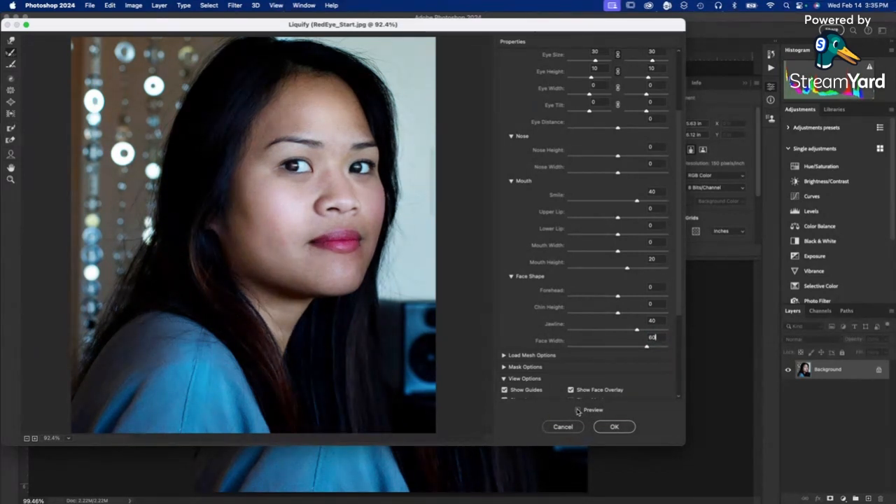
pyautogui.click(578, 410)
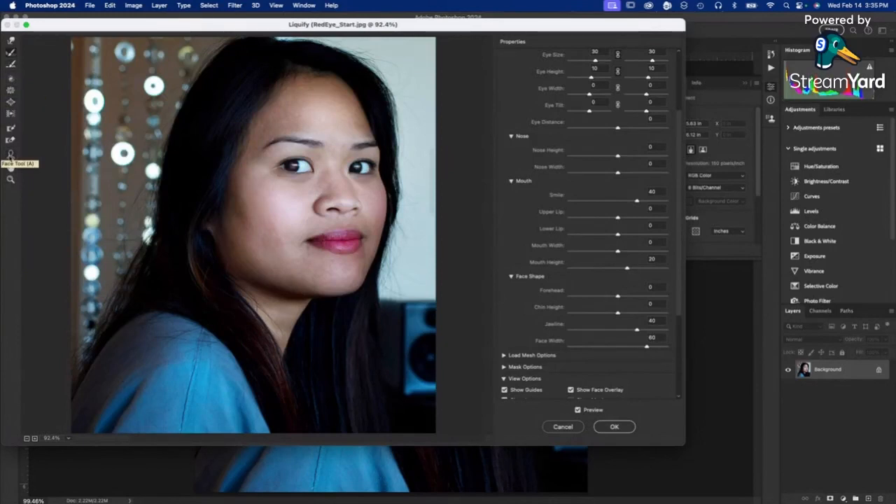
# Step: Reshape the face directly with the Face tool to Face Width -100, Chin Height -41 and Eye Height 19, and apply Liquify
pyautogui.click(10, 154)
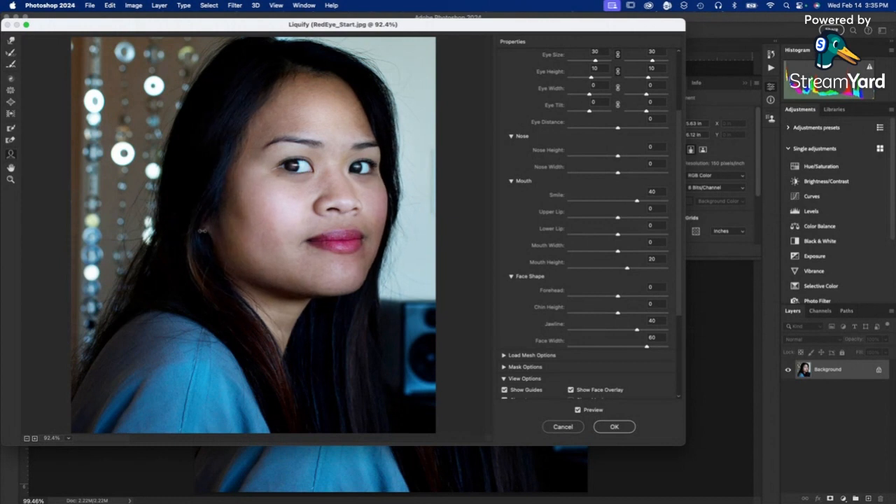
pyautogui.moveTo(202, 232); pyautogui.dragTo(250, 230)
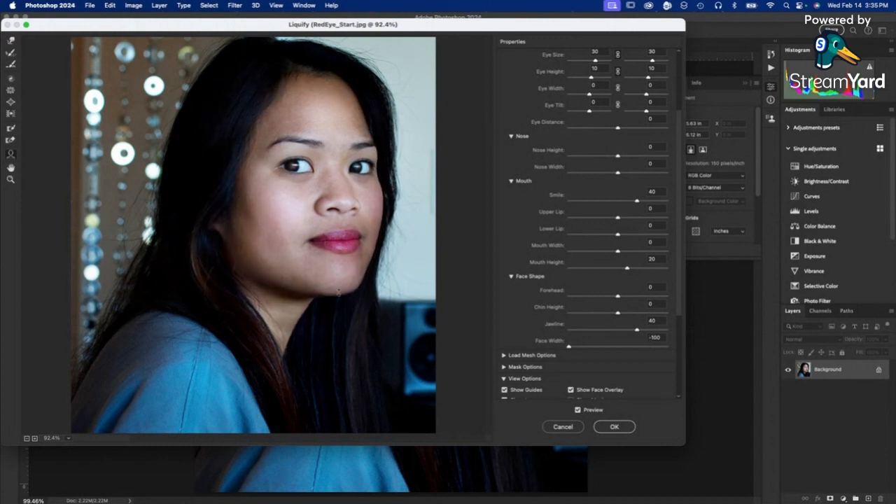
pyautogui.moveTo(339, 291); pyautogui.dragTo(339, 279)
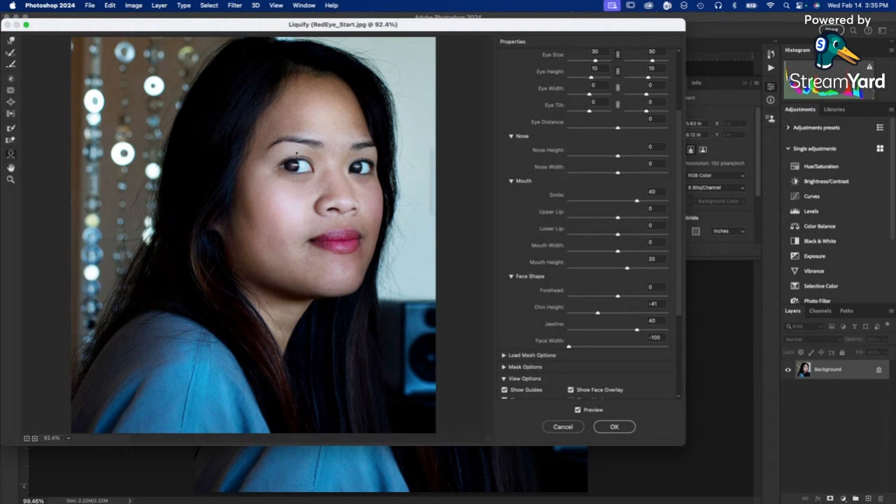
pyautogui.moveTo(296, 154); pyautogui.dragTo(297, 149)
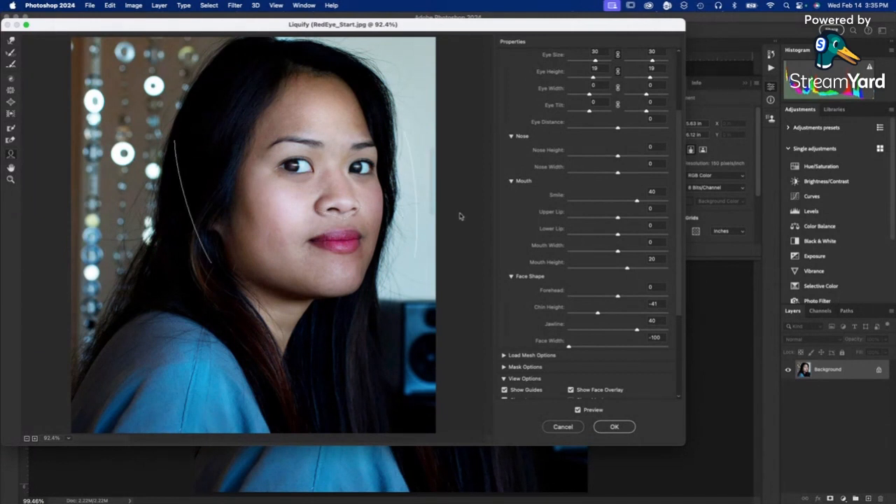
pyautogui.click(615, 427)
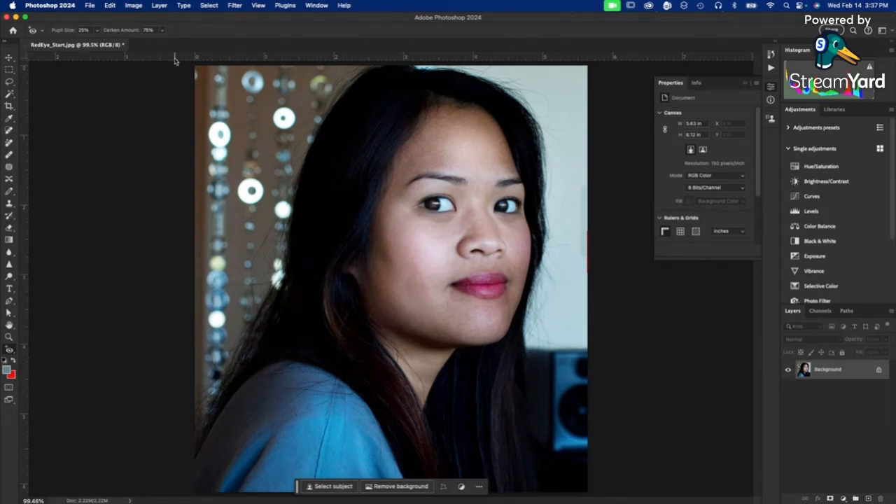
# Step: Open Egret_Start.jpg from the Lesson05 folder as a Smart Object
pyautogui.click(90, 5)
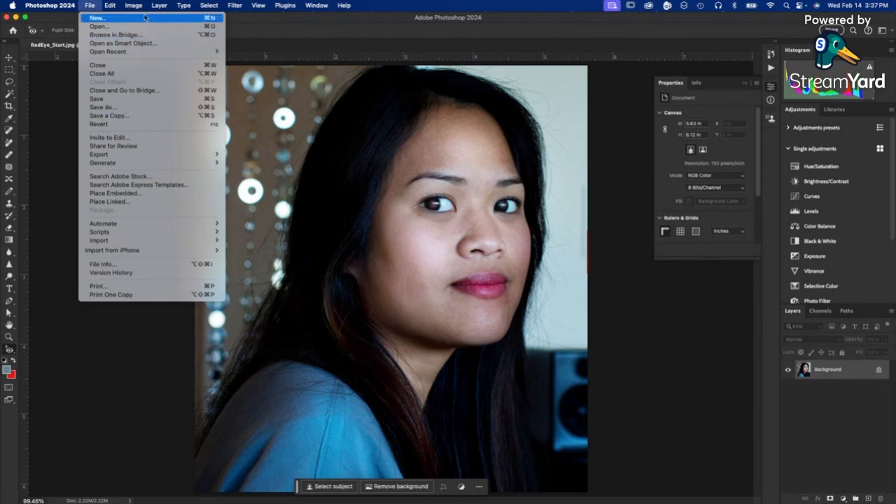
pyautogui.click(131, 45)
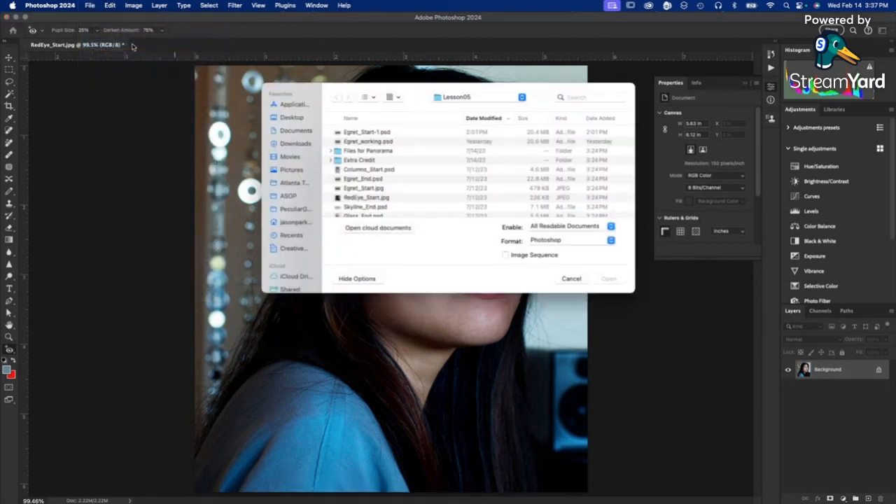
pyautogui.doubleClick(361, 191)
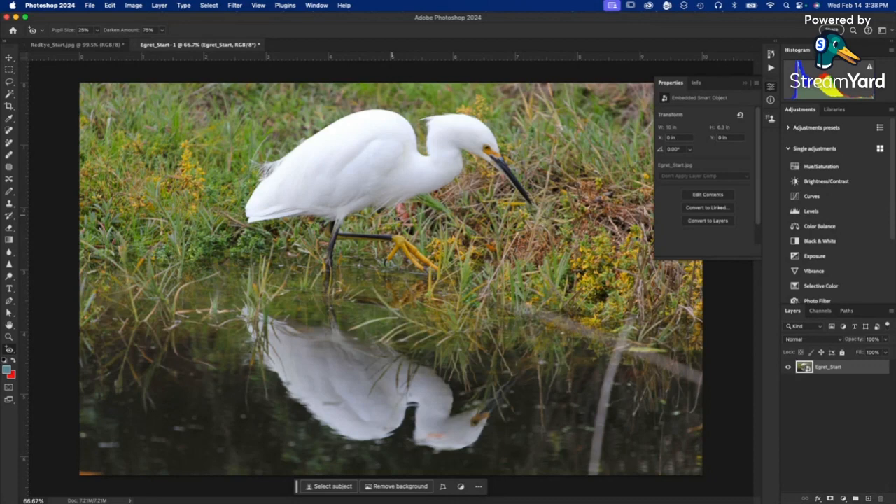
# Step: Start an Iris Blur on the egret layer and move the blur ellipse's centre up to just below the bird's body
pyautogui.click(241, 7)
pyautogui.moveTo(258, 133)
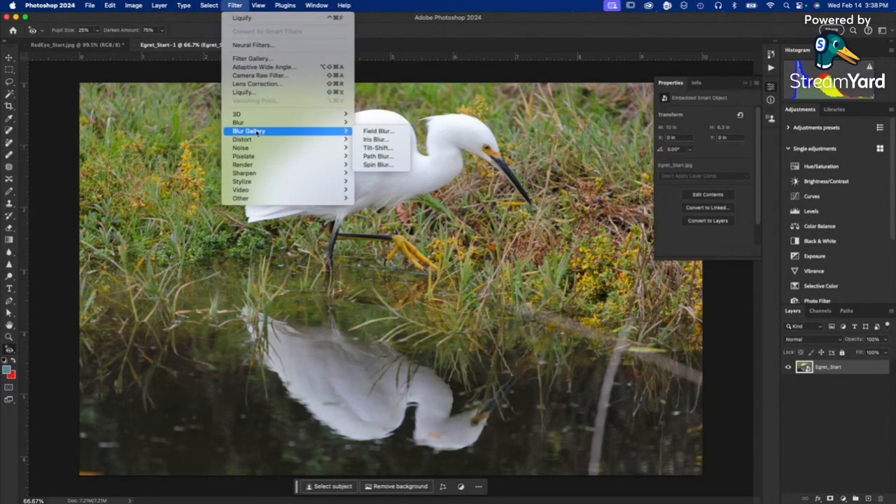
pyautogui.click(372, 140)
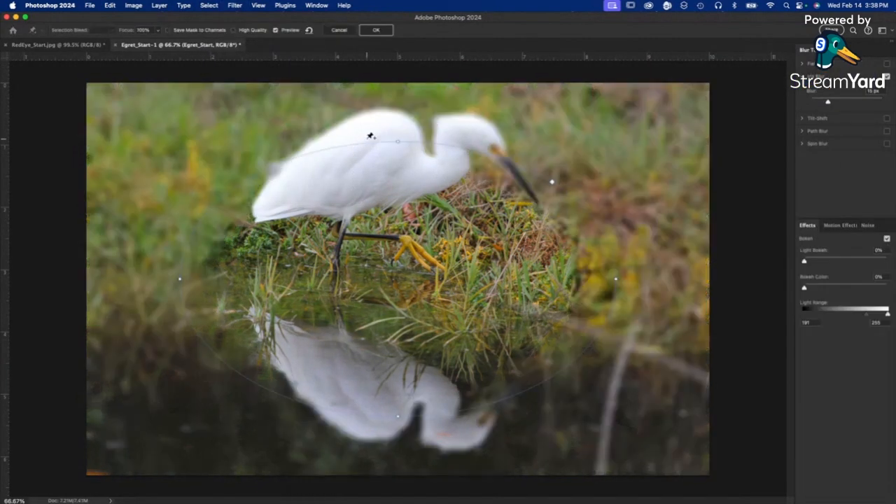
pyautogui.moveTo(399, 282)
pyautogui.moveTo(398, 278); pyautogui.dragTo(387, 220)
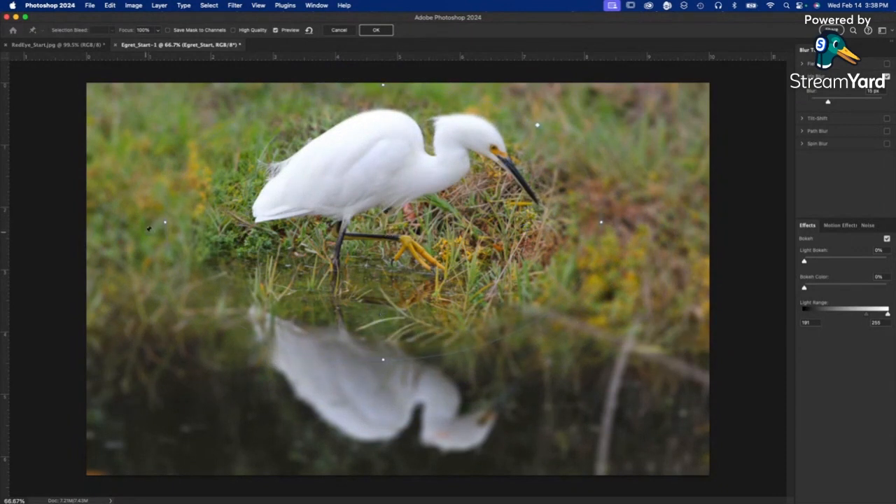
# Step: Widen the blur ellipse slightly and adjust its four feather handles so the sharp area surrounds the whole egret
pyautogui.moveTo(601, 223)
pyautogui.mouseDown()
pyautogui.moveTo(567, 224)
pyautogui.moveTo(590, 226)
pyautogui.mouseUp()
pyautogui.moveTo(178, 217); pyautogui.dragTo(150, 218)
pyautogui.moveTo(232, 221)
pyautogui.mouseDown()
pyautogui.moveTo(264, 223)
pyautogui.moveTo(219, 223)
pyautogui.moveTo(264, 221)
pyautogui.moveTo(244, 221)
pyautogui.mouseUp()
pyautogui.moveTo(383, 305)
pyautogui.mouseDown()
pyautogui.moveTo(384, 274)
pyautogui.moveTo(382, 300)
pyautogui.mouseUp()
pyautogui.moveTo(531, 224); pyautogui.dragTo(551, 224)
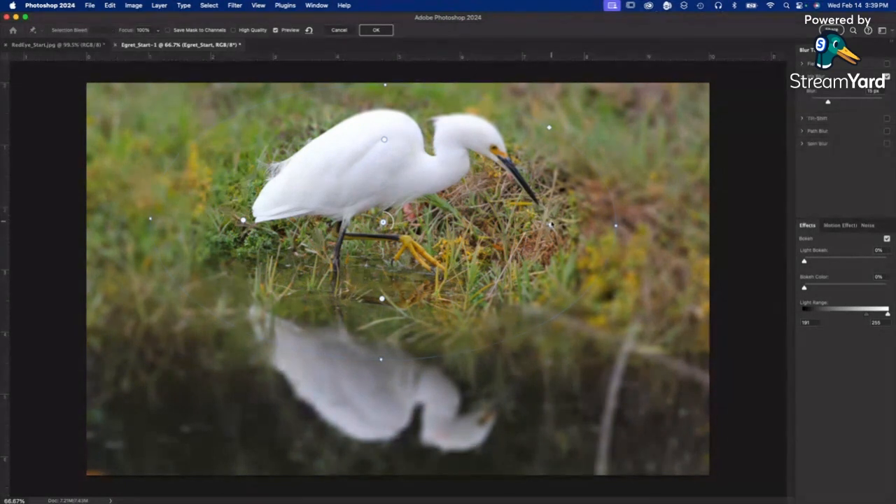
pyautogui.moveTo(383, 139); pyautogui.dragTo(385, 103)
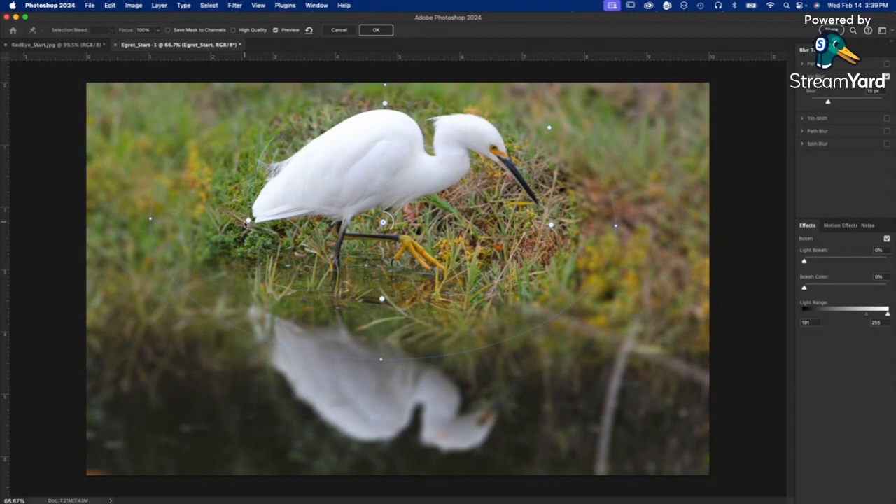
# Step: Reduce the Iris Blur amount to 5 px, look over the Noise options and apply the blur
pyautogui.moveTo(389, 223)
pyautogui.mouseDown()
pyautogui.moveTo(393, 234)
pyautogui.moveTo(391, 217)
pyautogui.mouseUp()
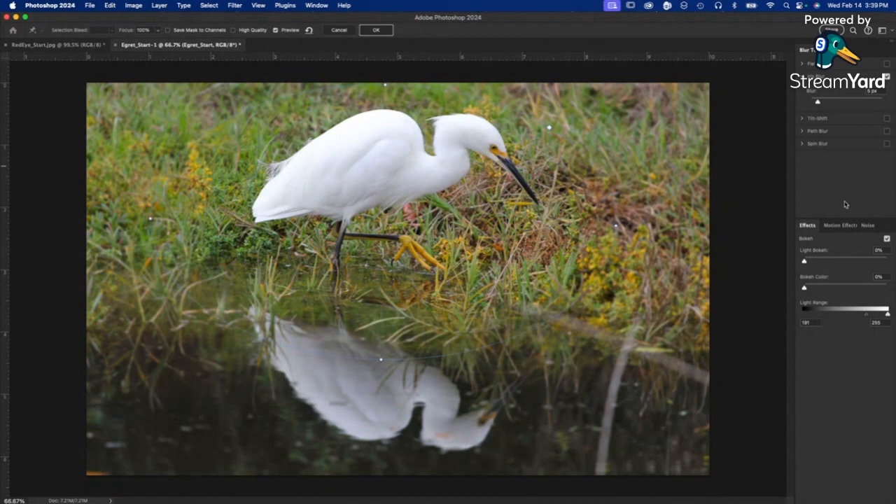
pyautogui.click(868, 225)
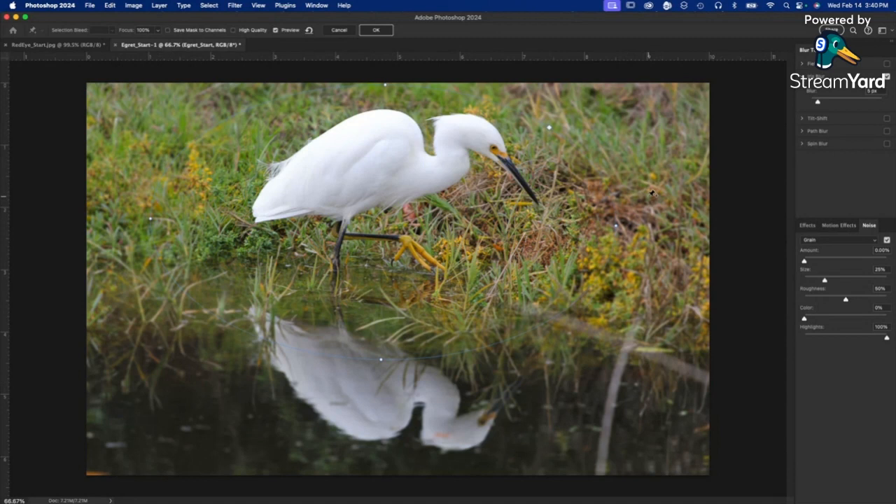
pyautogui.click(375, 32)
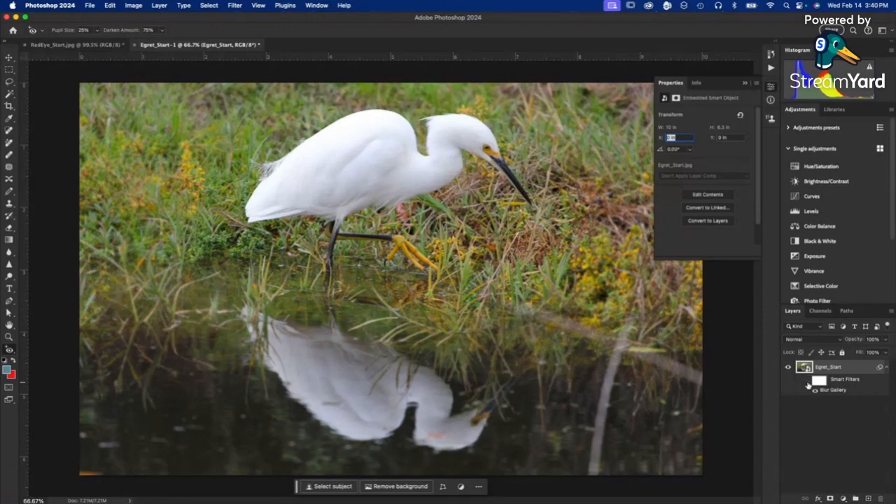
# Step: Close both open documents, discarding the changes to RedEye_Start.jpg
pyautogui.click(26, 46)
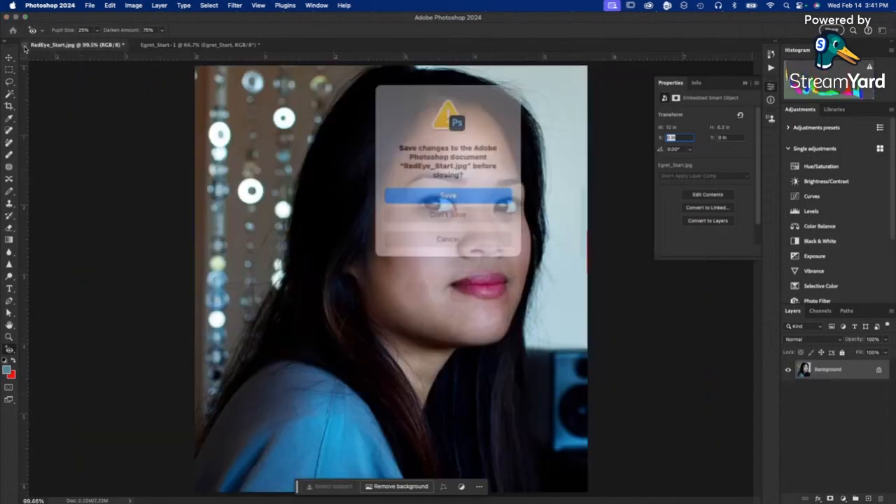
pyautogui.click(436, 208)
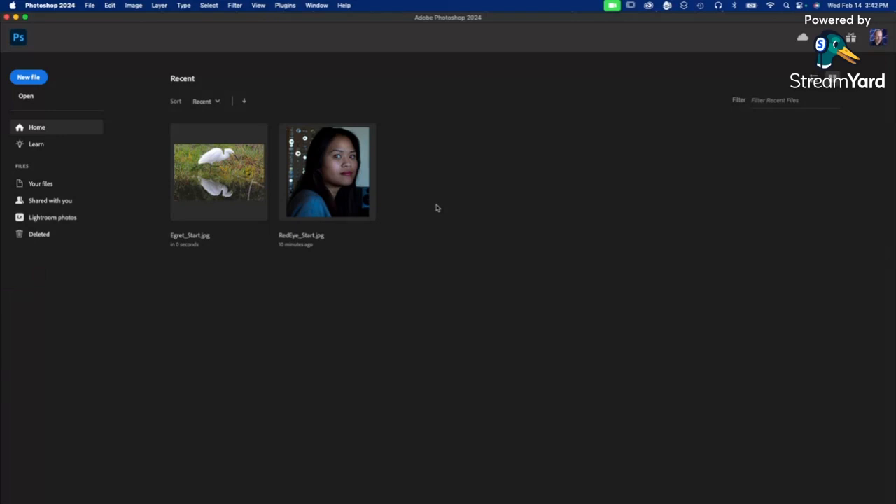
# Step: Start a Photomerge and load skyline1.jpg to skyline4.jpg from the Files for Panorama folder as source files
pyautogui.click(88, 7)
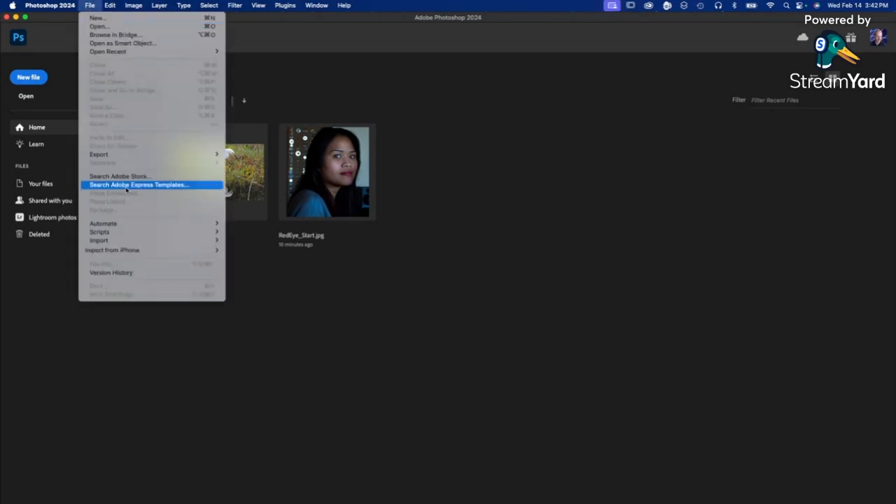
pyautogui.moveTo(125, 225)
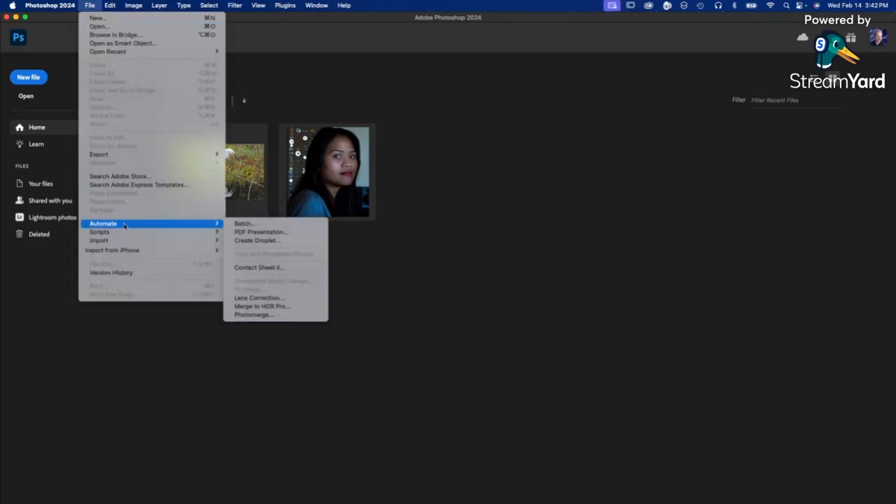
pyautogui.click(286, 318)
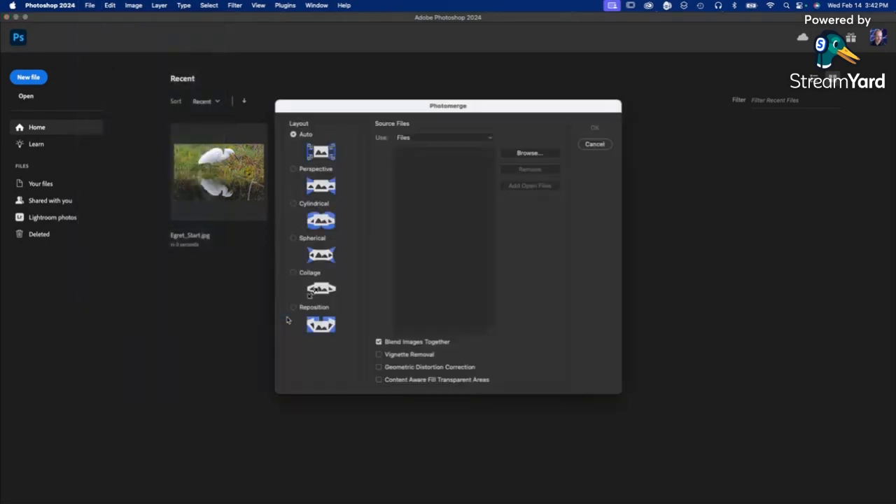
pyautogui.click(531, 153)
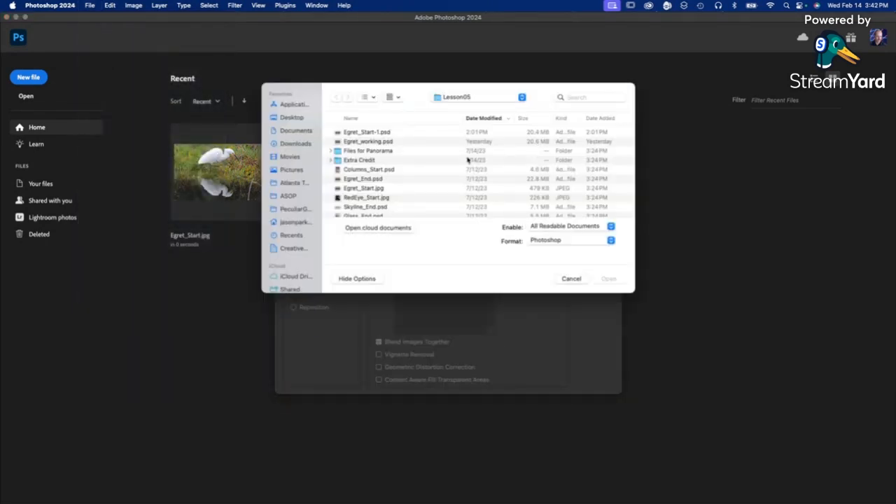
pyautogui.doubleClick(391, 153)
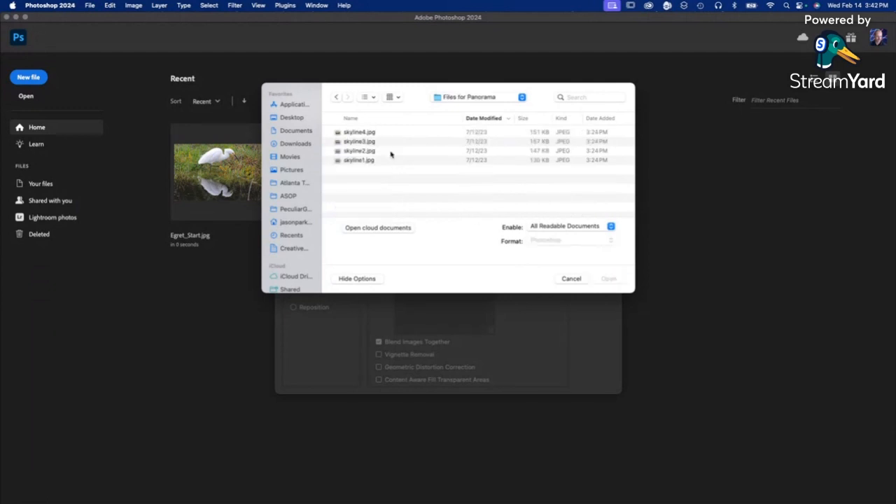
pyautogui.click(381, 136)
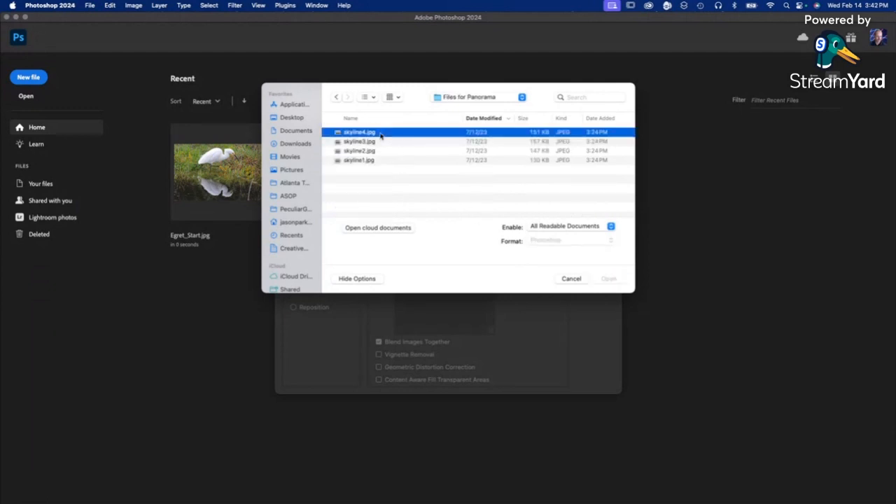
pyautogui.keyDown('shift'); pyautogui.click(375, 164); pyautogui.keyUp('shift')
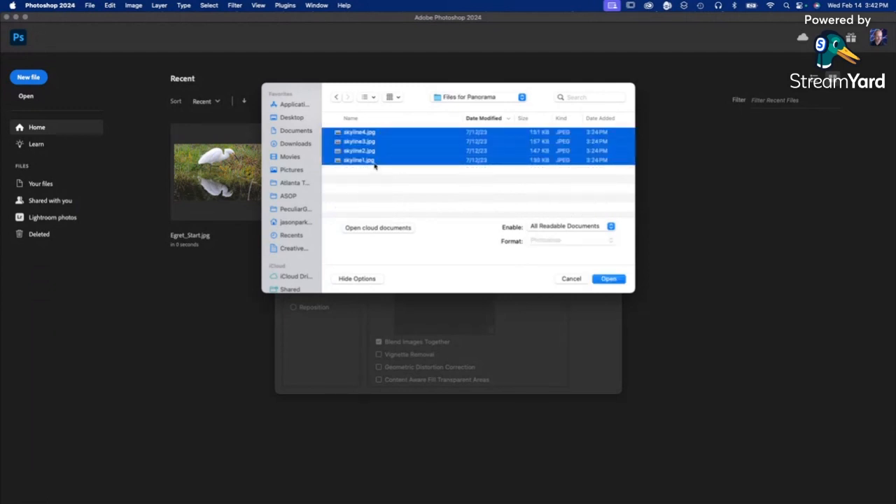
pyautogui.click(610, 280)
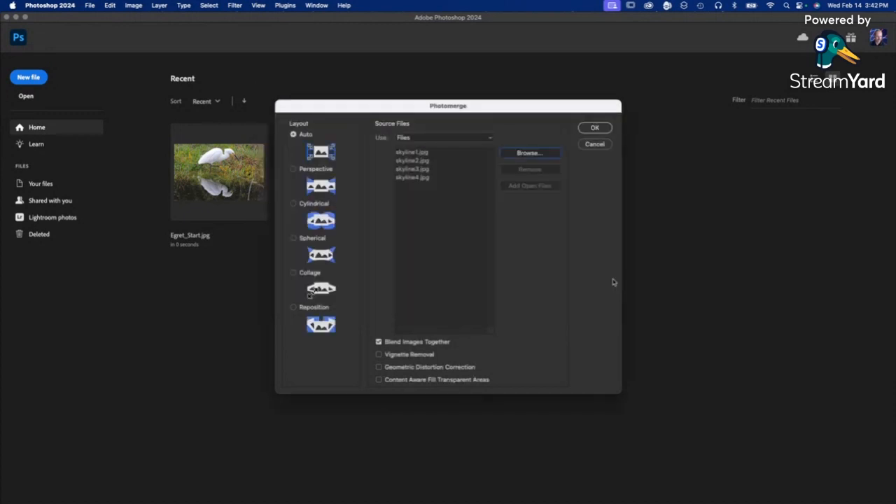
# Step: Use the Perspective layout with Vignette Removal, Geometric Distortion Correction and Content Aware Fill Transparent Areas enabled, and run the merge
pyautogui.click(294, 170)
pyautogui.click(379, 355)
pyautogui.click(379, 368)
pyautogui.click(379, 380)
pyautogui.click(596, 131)
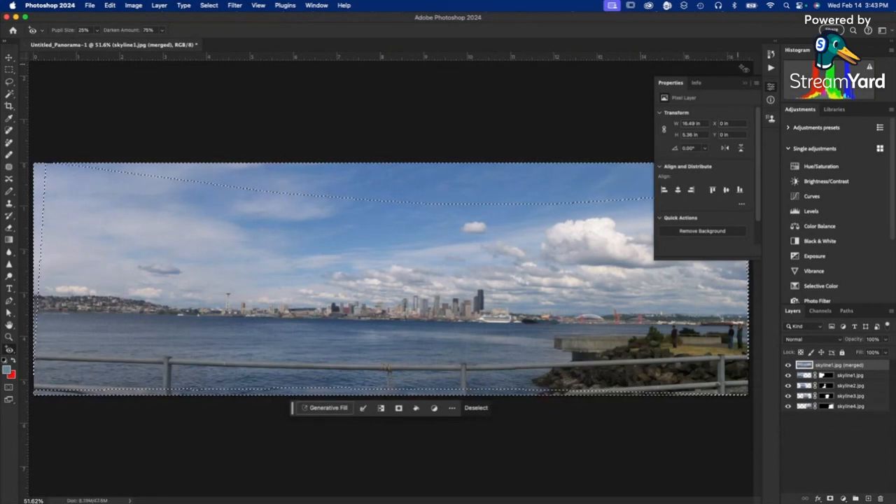
# Step: Hide and reshow the merged layer and each skyline source layer to examine how the photos were masked and filled
pyautogui.click(746, 84)
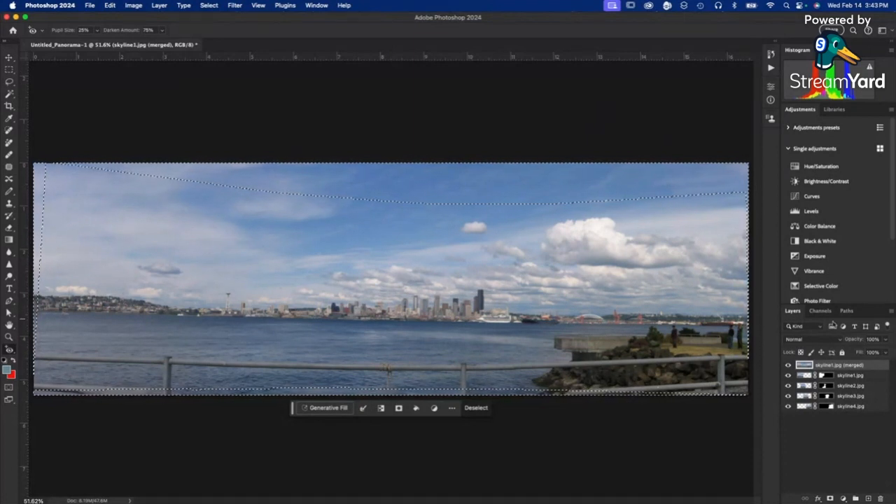
pyautogui.click(787, 365)
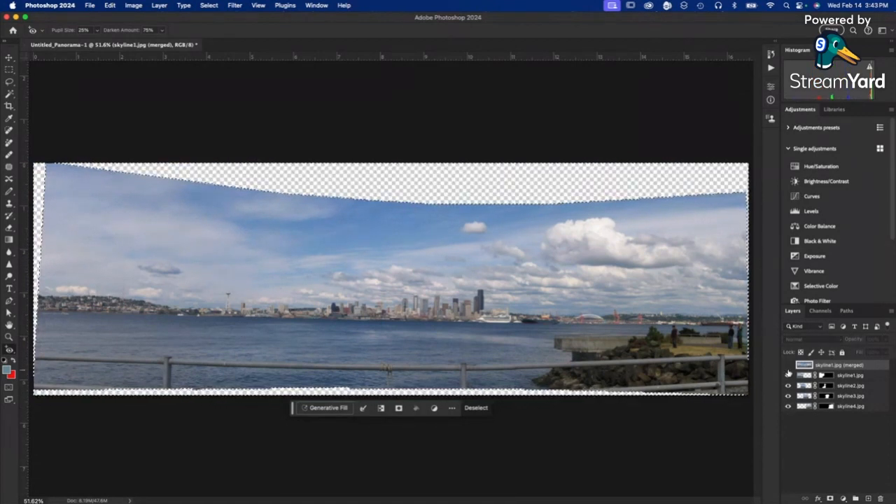
pyautogui.click(787, 375)
pyautogui.click(788, 375)
pyautogui.click(788, 386)
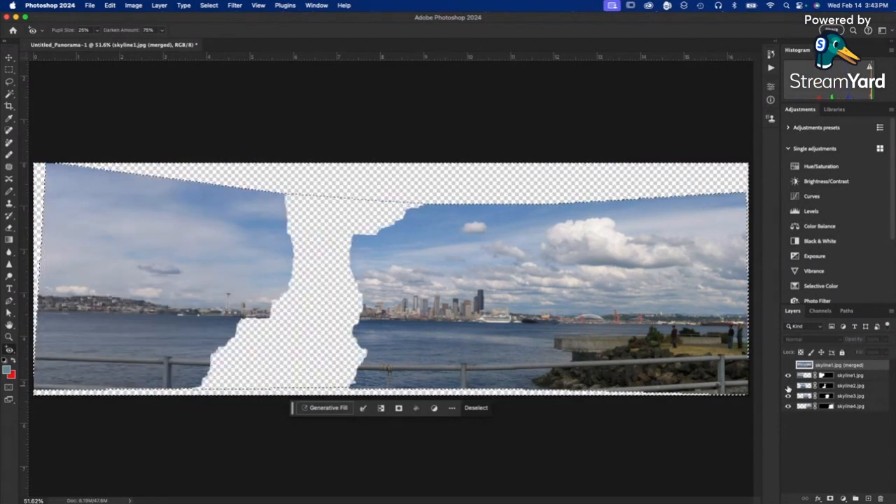
pyautogui.click(788, 386)
pyautogui.click(788, 396)
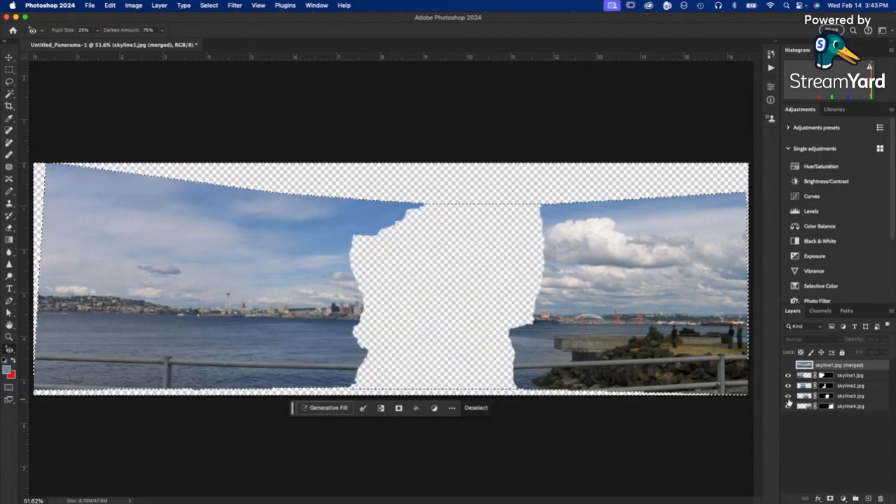
pyautogui.click(788, 395)
pyautogui.click(788, 406)
pyautogui.click(788, 406)
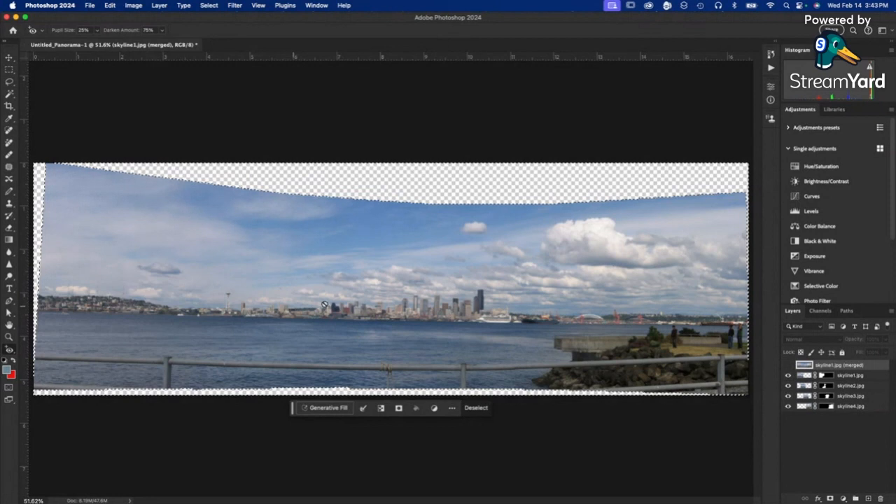
pyautogui.click(788, 365)
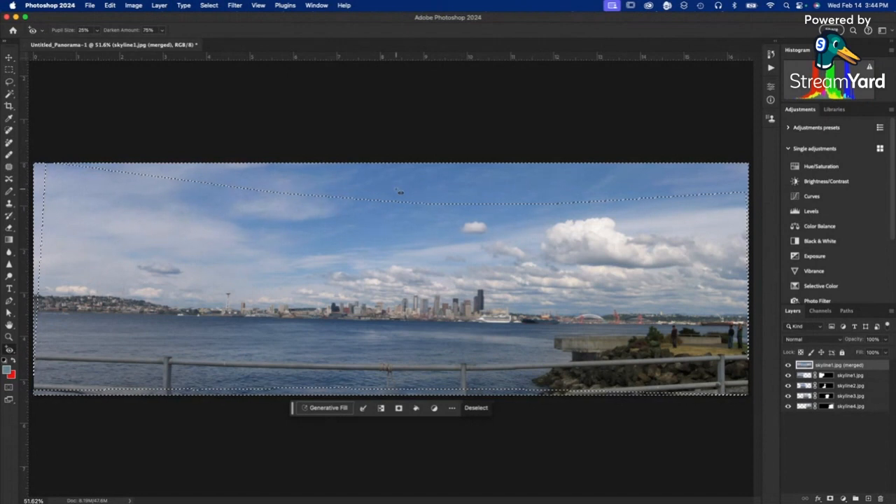
# Step: Clear the selection around the panorama's filled edges and flatten the image to a single layer
pyautogui.click(480, 406)
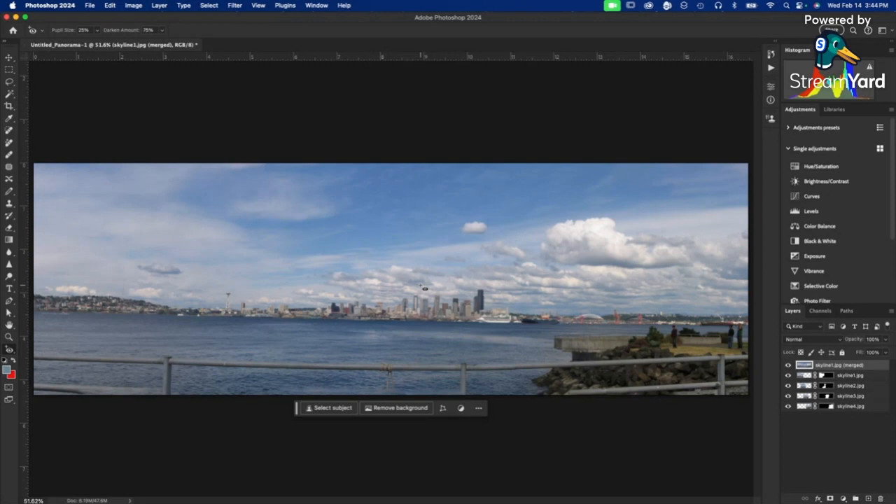
pyautogui.rightClick(843, 368)
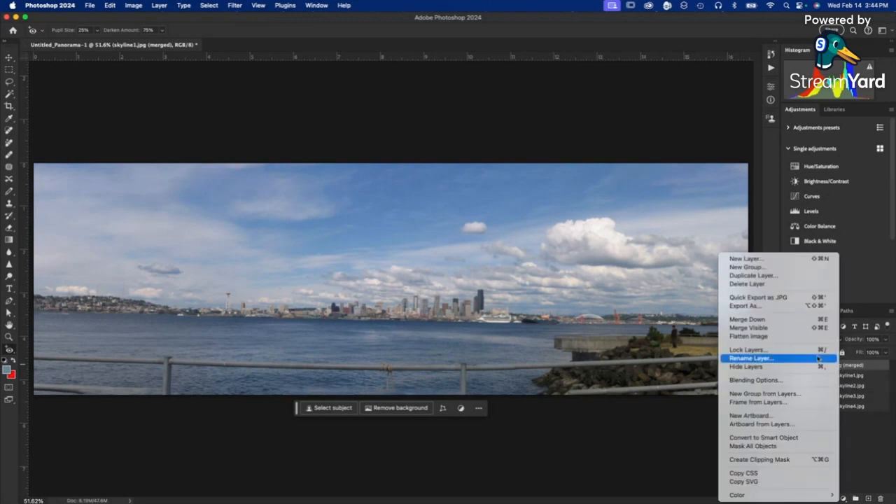
pyautogui.click(791, 338)
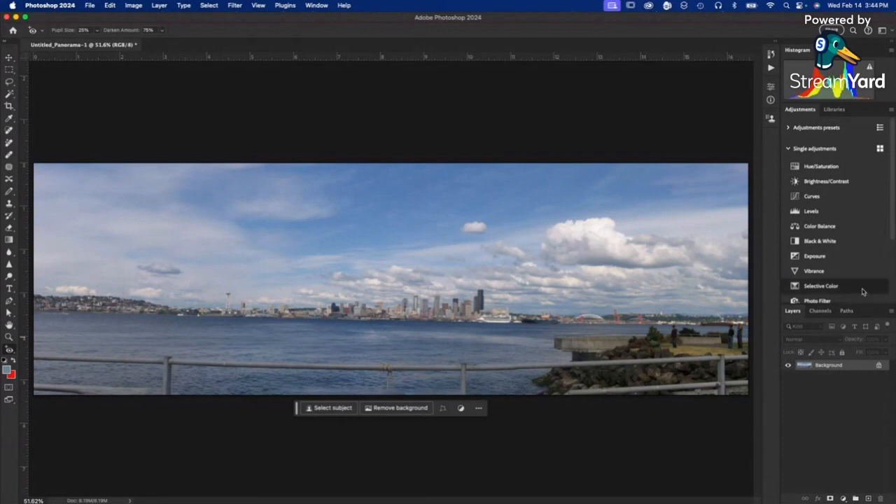
# Step: Add a Levels adjustment layer and set its white point by sampling the large bright cloud on the right
pyautogui.click(813, 211)
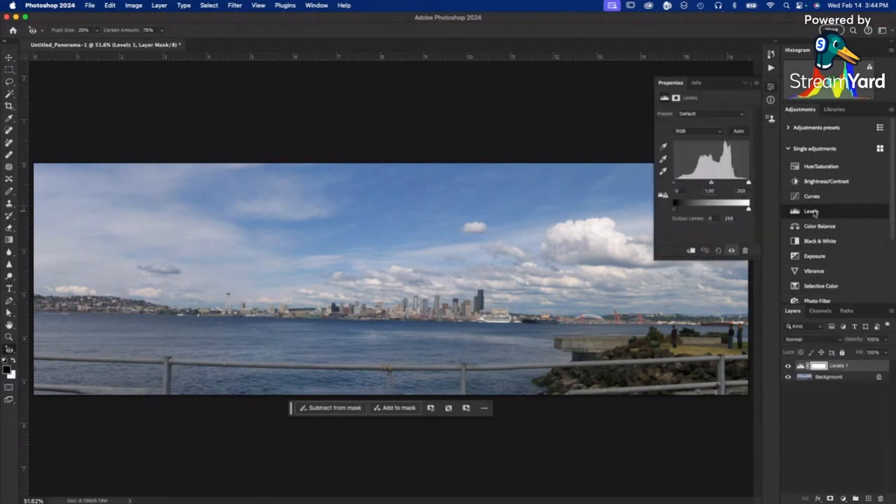
pyautogui.click(663, 173)
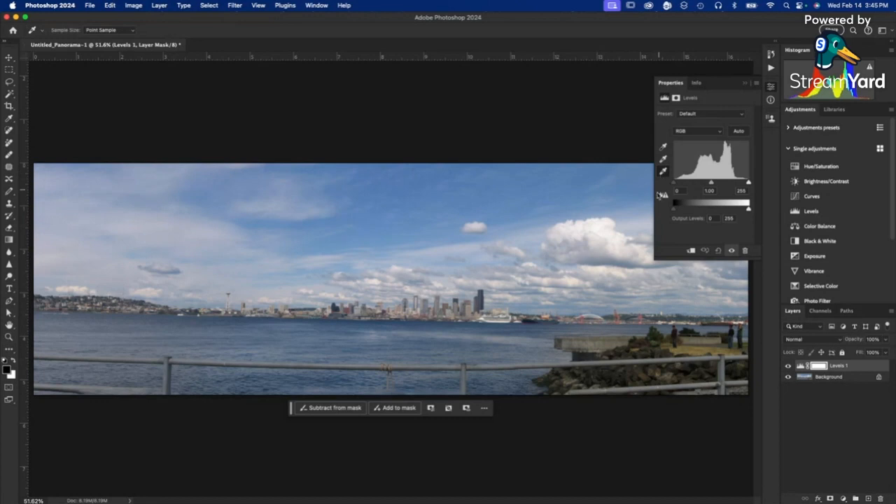
pyautogui.click(612, 231)
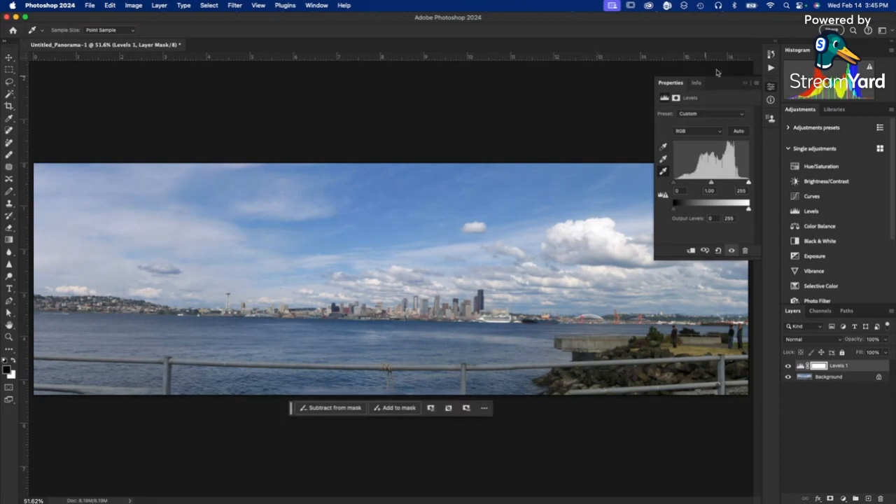
pyautogui.click(745, 83)
# Step: Switch the Levels adjustment layer off and on to compare the panorama with and without the correction
pyautogui.click(788, 365)
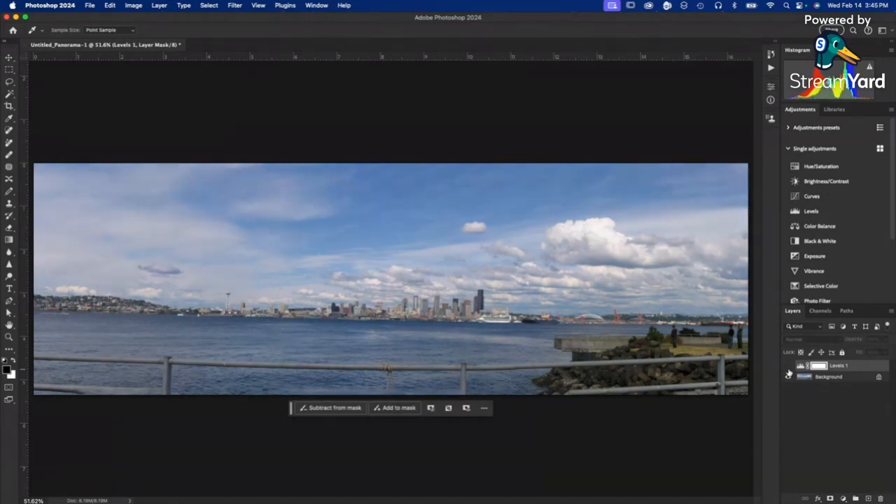
pyautogui.click(788, 370)
pyautogui.click(787, 370)
pyautogui.click(787, 367)
pyautogui.press('super+Tab')
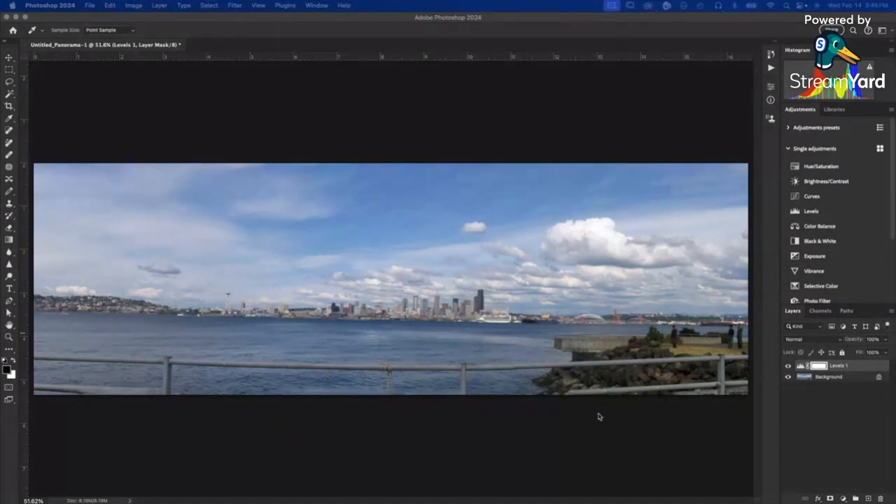
# Step: Flatten the Levels adjustment into the panorama's background
pyautogui.click(834, 382)
pyautogui.rightClick(830, 379)
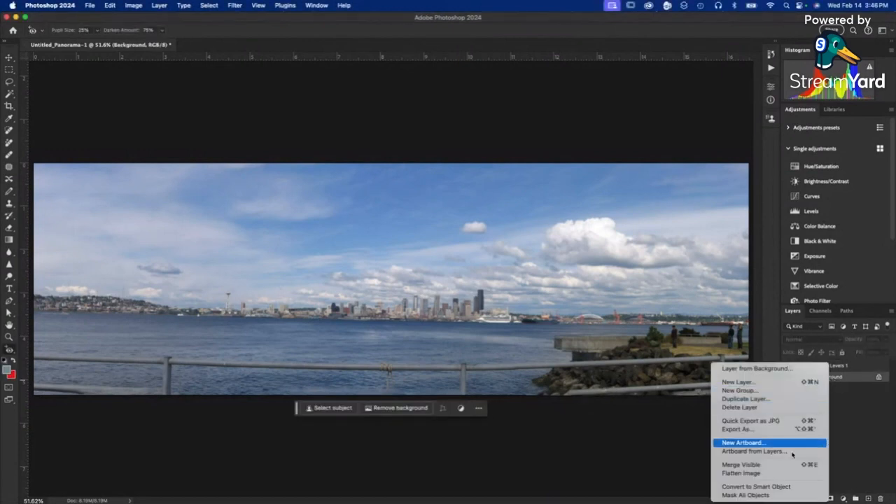
pyautogui.click(783, 473)
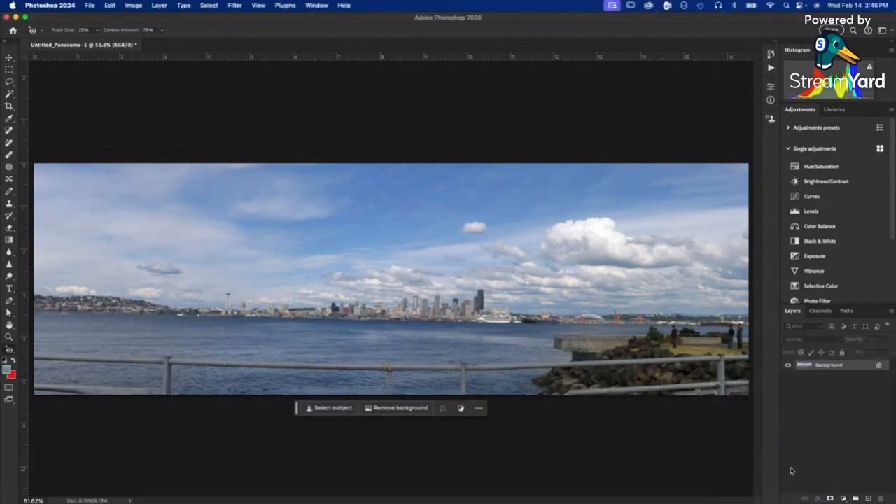
# Step: Straighten the panorama with the Crop tool by drawing a straighten line along the waterline across the full width
pyautogui.click(10, 105)
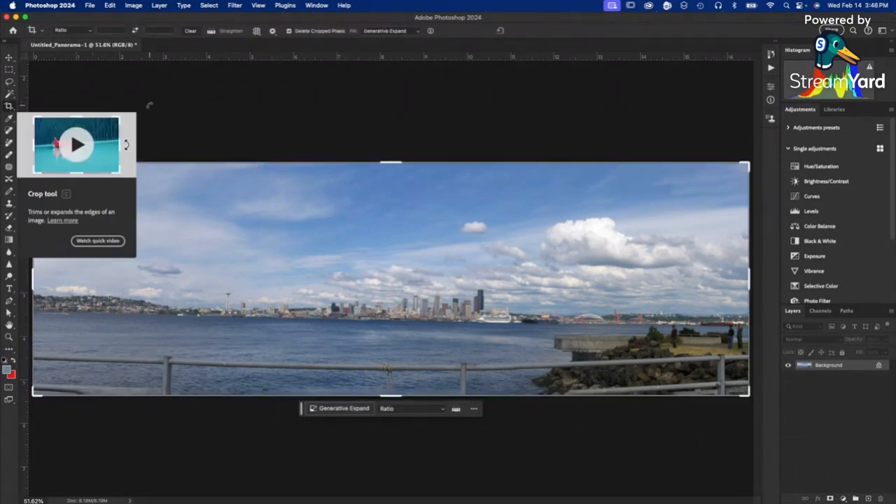
pyautogui.click(149, 105)
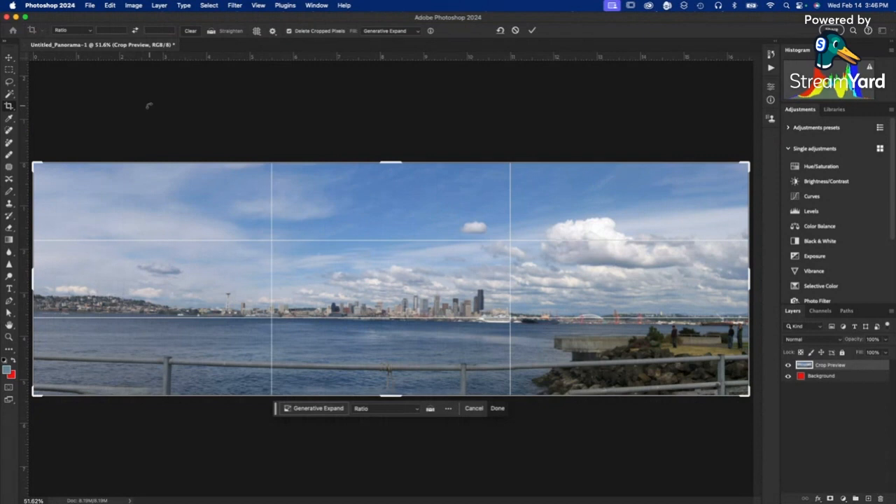
pyautogui.click(211, 32)
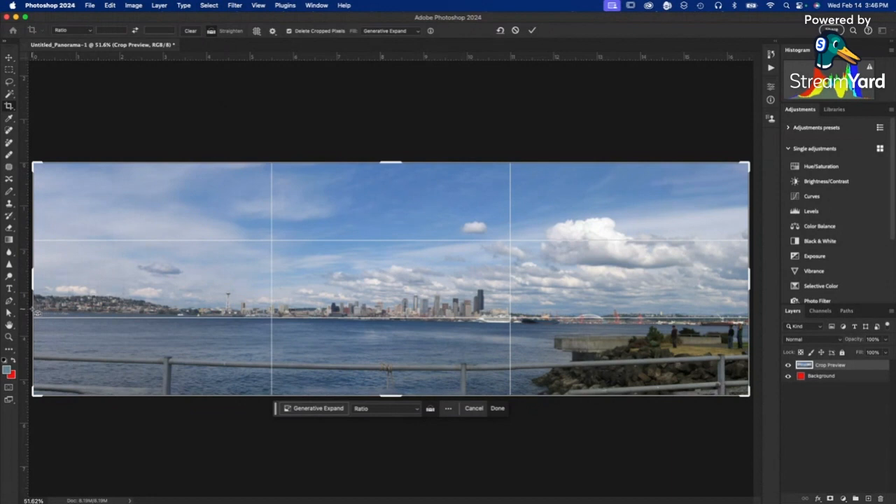
pyautogui.moveTo(35, 313); pyautogui.dragTo(754, 327)
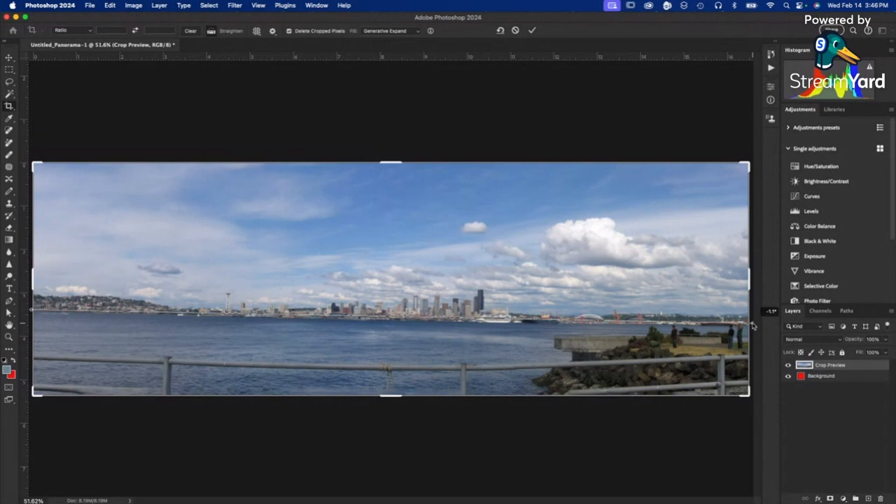
pyautogui.moveTo(753, 324); pyautogui.dragTo(753, 328)
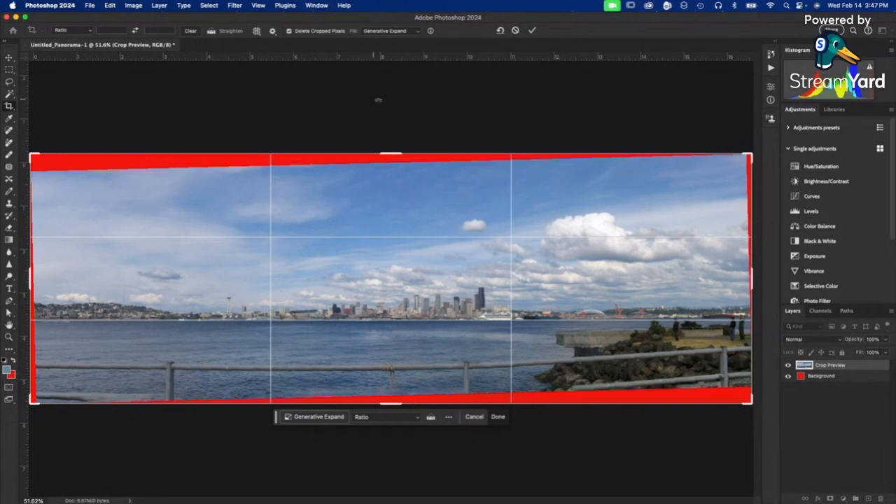
# Step: Keep Generative Expand as the crop's fill and commit the crop without a prompt
pyautogui.click(419, 30)
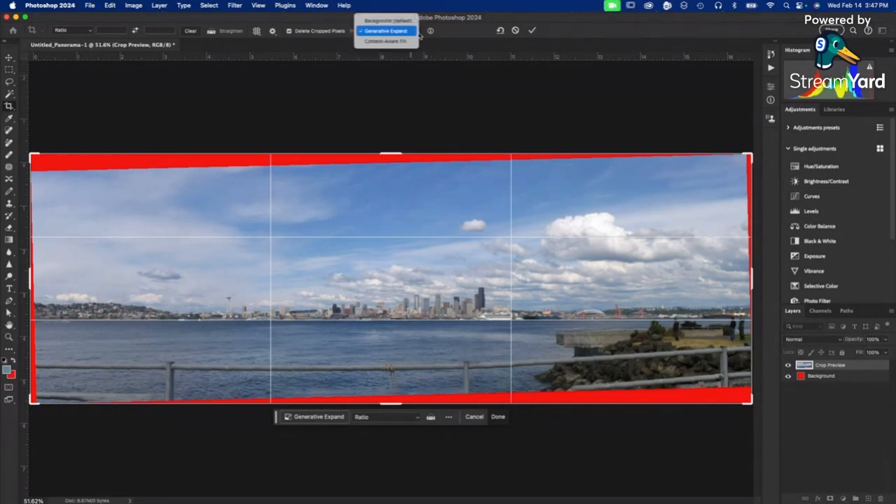
pyautogui.click(386, 31)
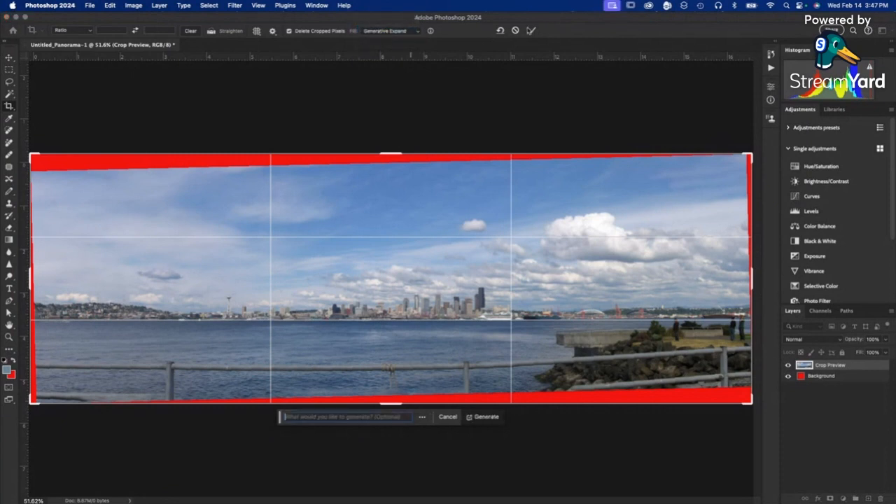
pyautogui.click(531, 31)
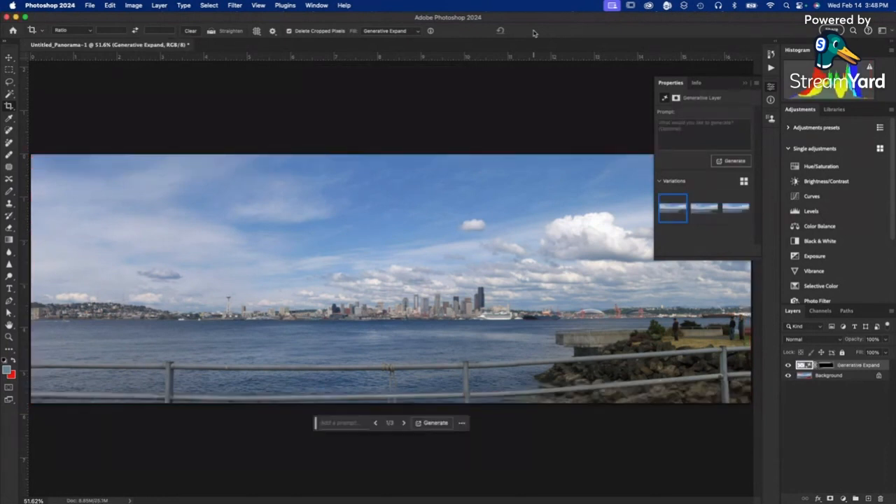
# Step: Compare the three Generative Expand variations, keep the first one and flatten the image
pyautogui.click(705, 208)
pyautogui.click(734, 211)
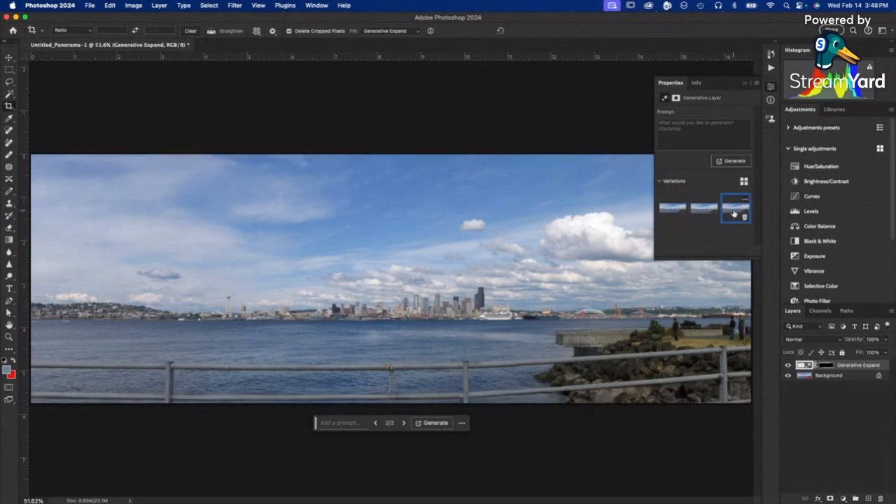
pyautogui.click(671, 212)
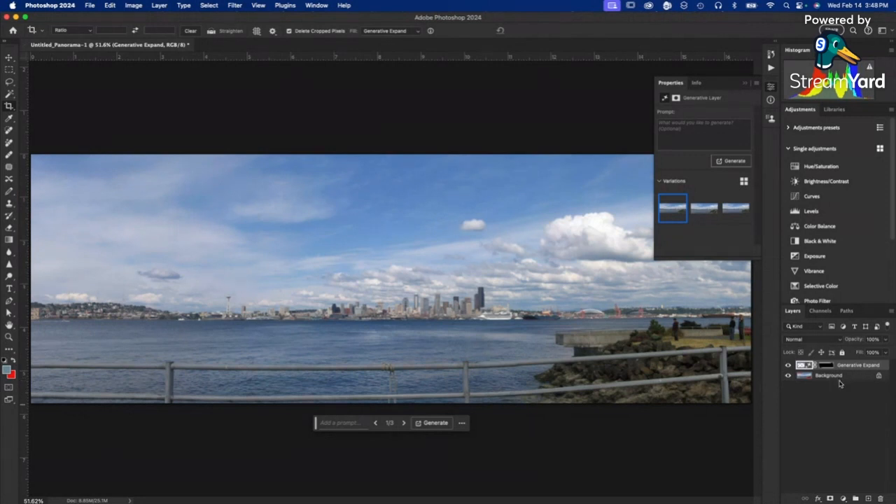
pyautogui.click(159, 6)
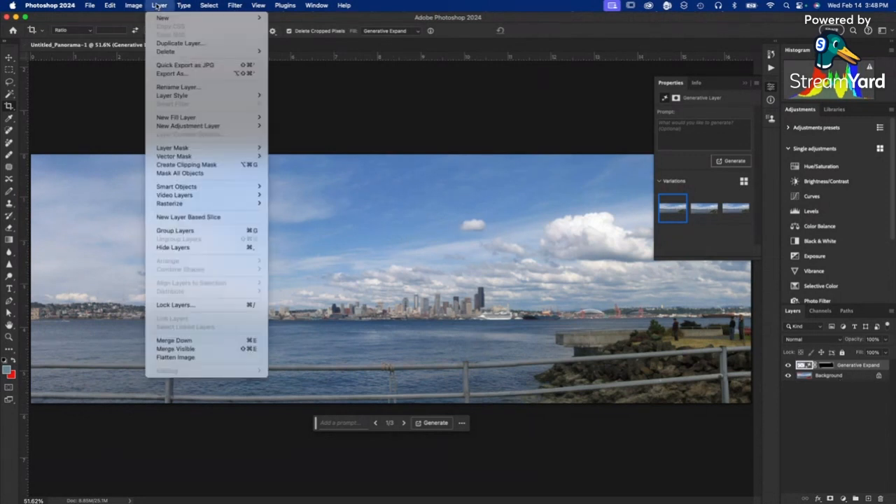
pyautogui.click(184, 359)
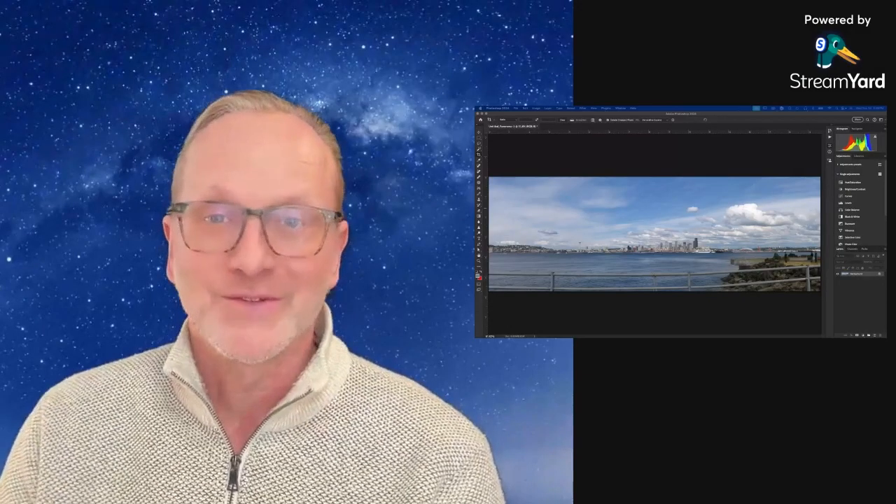